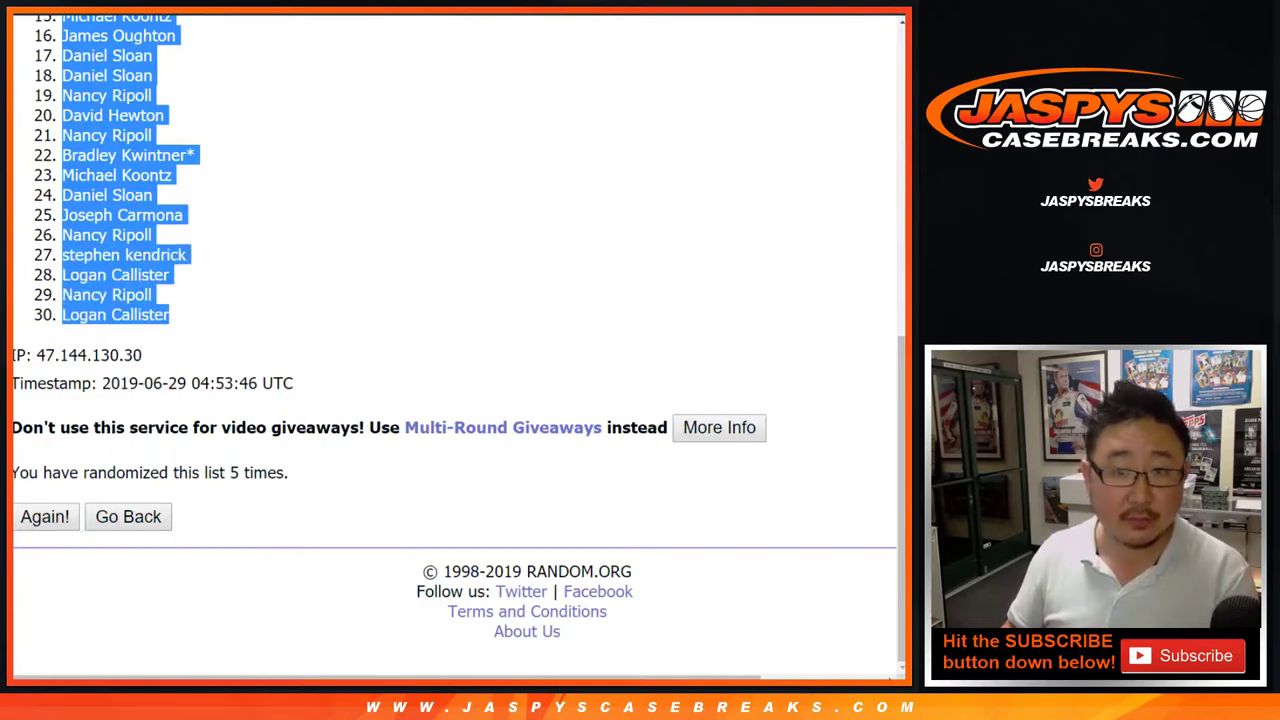
Switch to the Google Sheets spreadsheet and paste the copied participant names into column A starting at cell A1.
{"action": "key", "text": "ctrl+Tab"}
{"action": "right_click", "coordinate": [82, 136]}
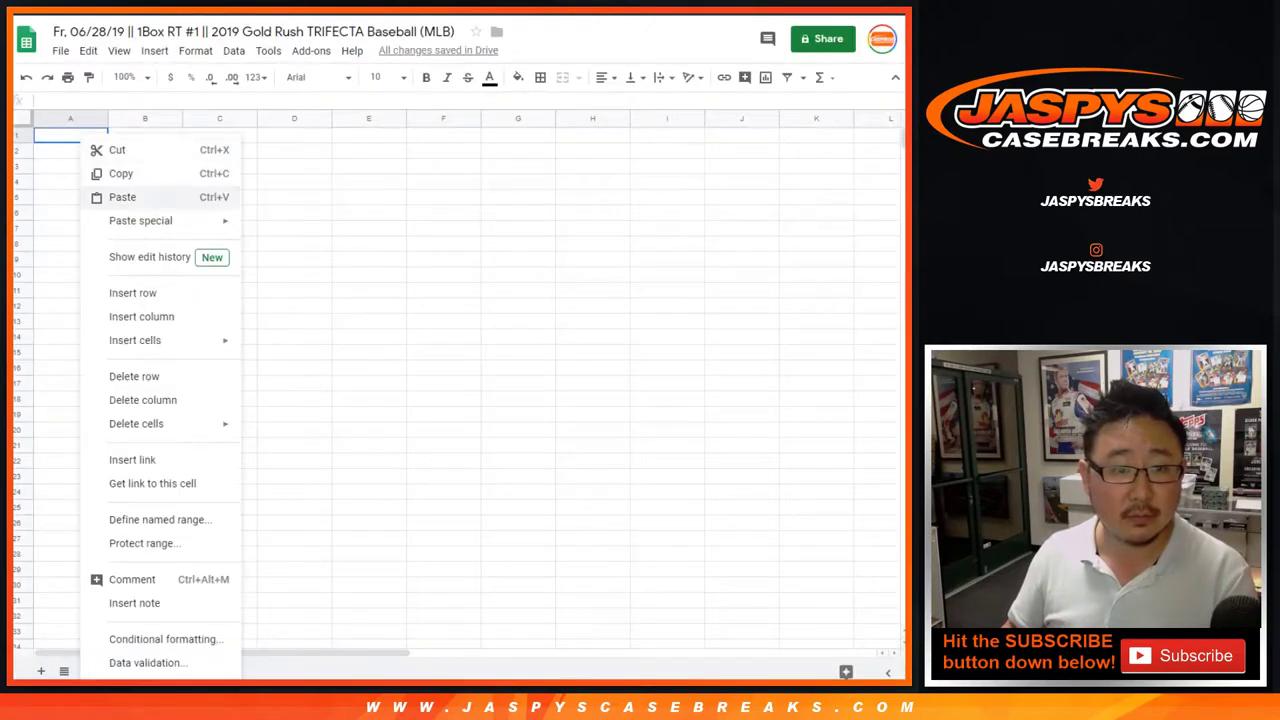
{"action": "left_click", "coordinate": [120, 195]}
Switch to the RANDOM.ORG List Randomizer holding the baseball team list and randomize the list five times.
{"action": "key", "text": "ctrl+shift+Tab"}
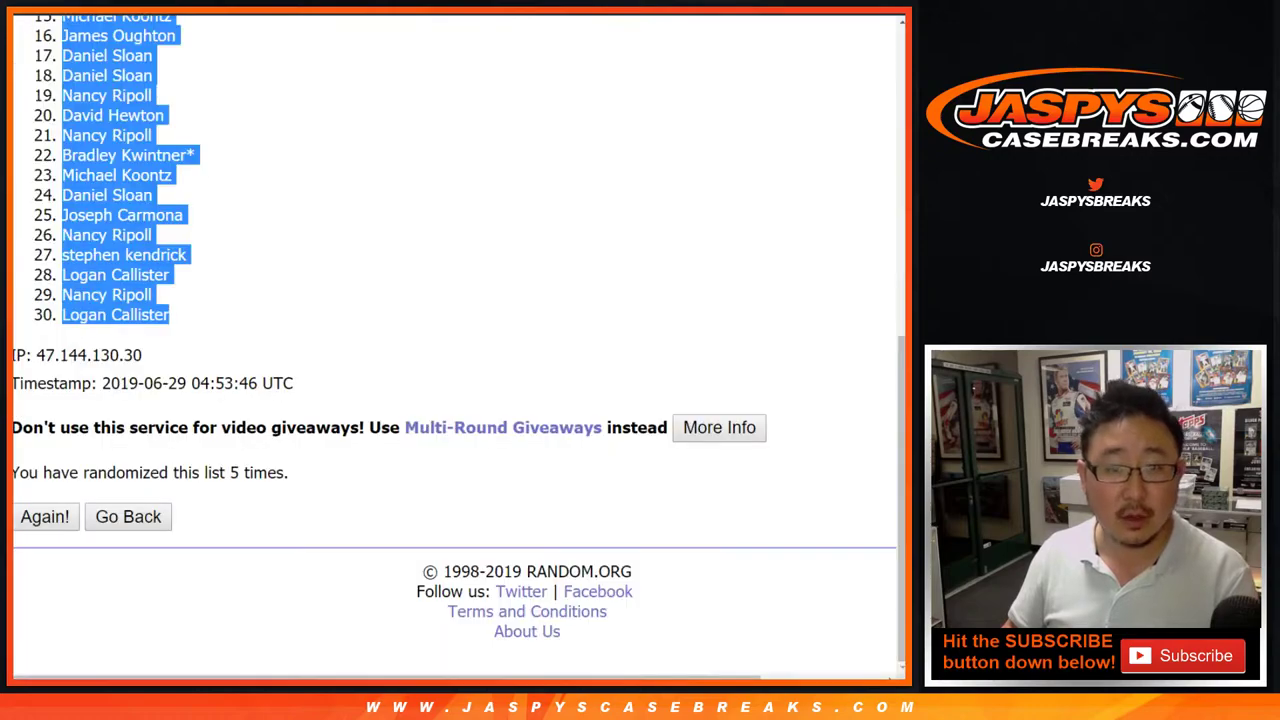
{"action": "key", "text": "ctrl+shift+Tab"}
{"action": "key", "text": "ctrl+shift+Tab"}
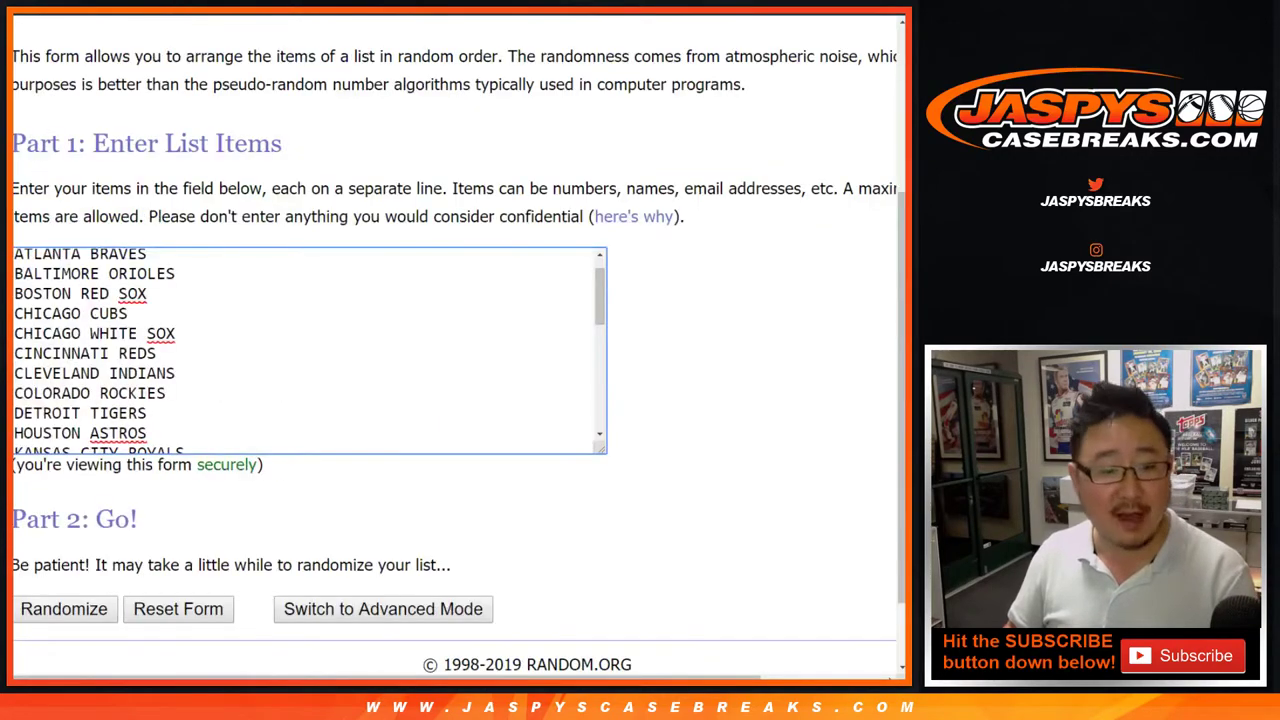
{"action": "left_click", "coordinate": [64, 609]}
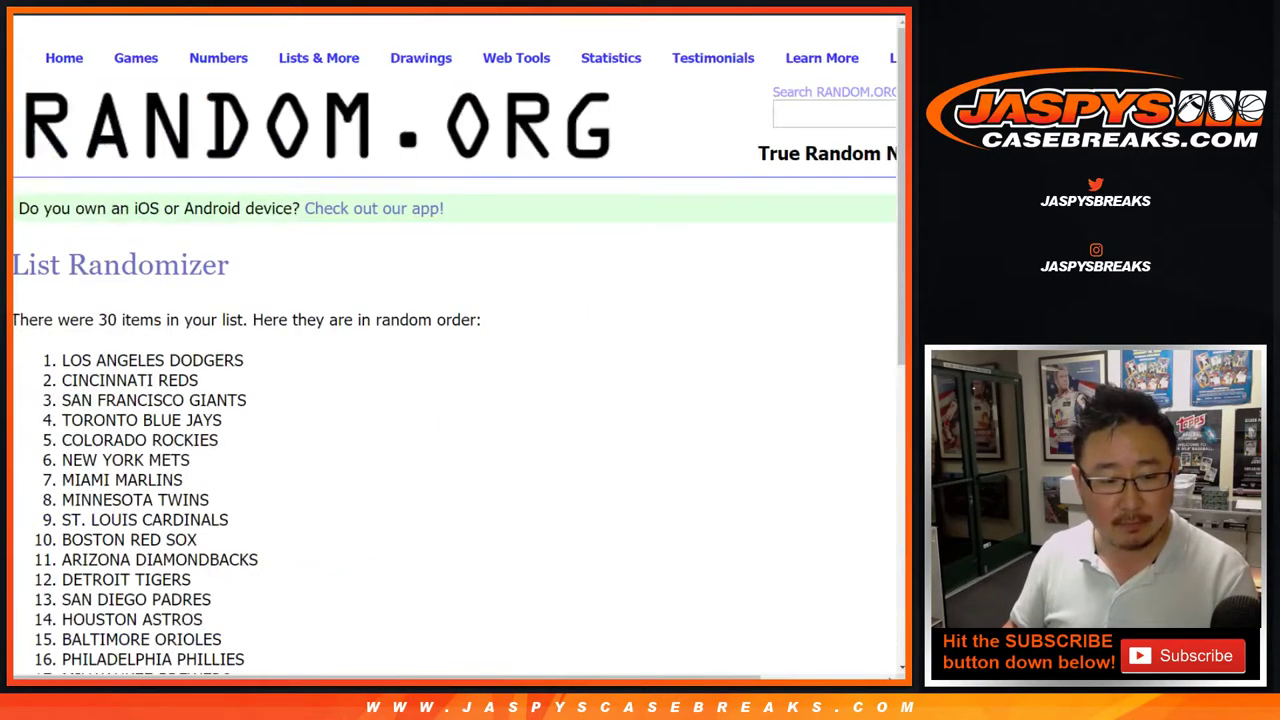
{"action": "scroll", "coordinate": [64, 609], "scroll_direction": "down", "scroll_amount": 6}
{"action": "left_click", "coordinate": [45, 516]}
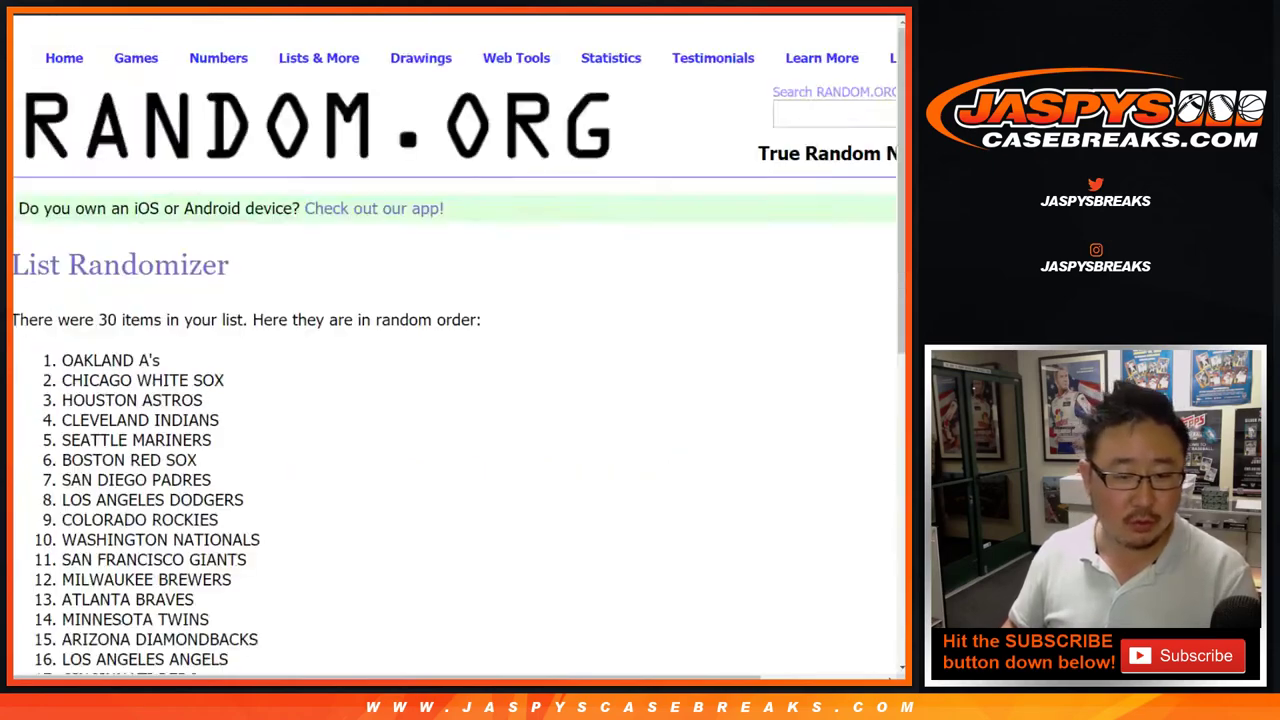
{"action": "scroll", "coordinate": [45, 516], "scroll_direction": "down", "scroll_amount": 6}
{"action": "left_click", "coordinate": [45, 516]}
{"action": "scroll", "coordinate": [450, 340], "scroll_direction": "down", "scroll_amount": 10}
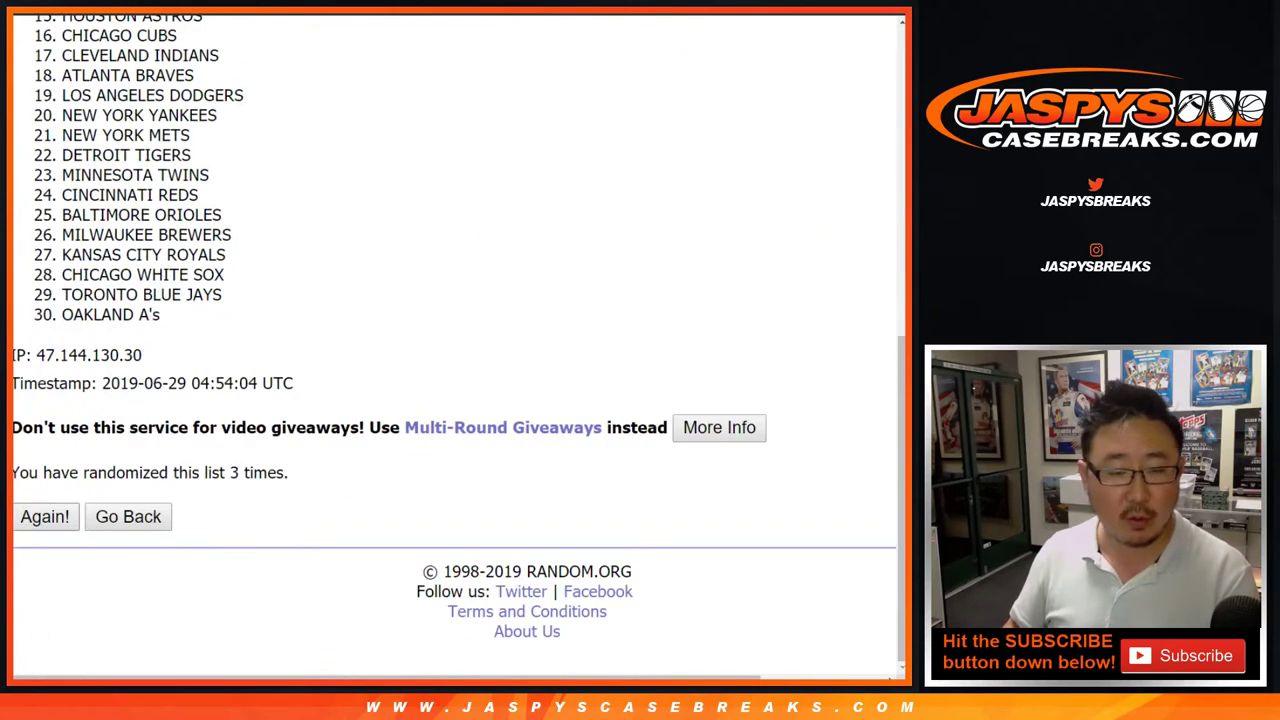
{"action": "left_click", "coordinate": [45, 516]}
{"action": "scroll", "coordinate": [450, 340], "scroll_direction": "down", "scroll_amount": 10}
{"action": "left_click", "coordinate": [45, 516]}
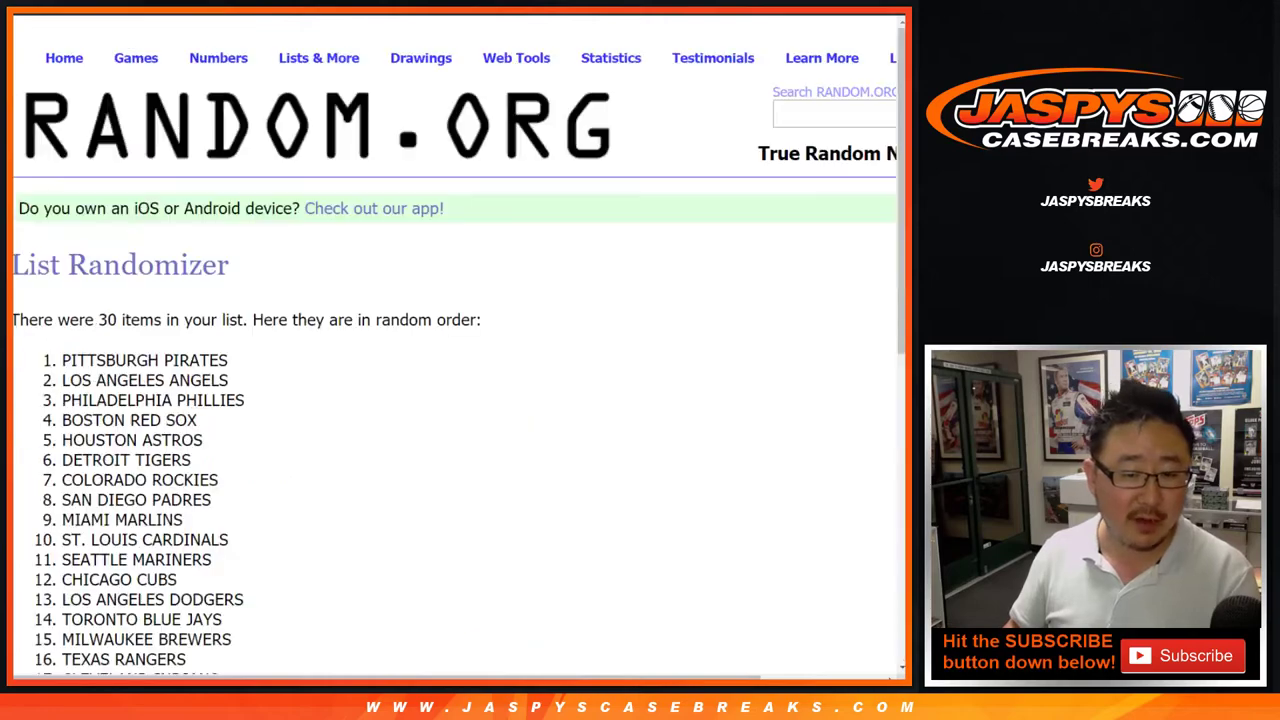
Copy all 30 randomized team names and paste them into column B of the spreadsheet starting at cell B1.
{"action": "scroll", "coordinate": [450, 340], "scroll_direction": "down", "scroll_amount": 10}
{"action": "scroll", "coordinate": [450, 340], "scroll_direction": "up", "scroll_amount": 10}
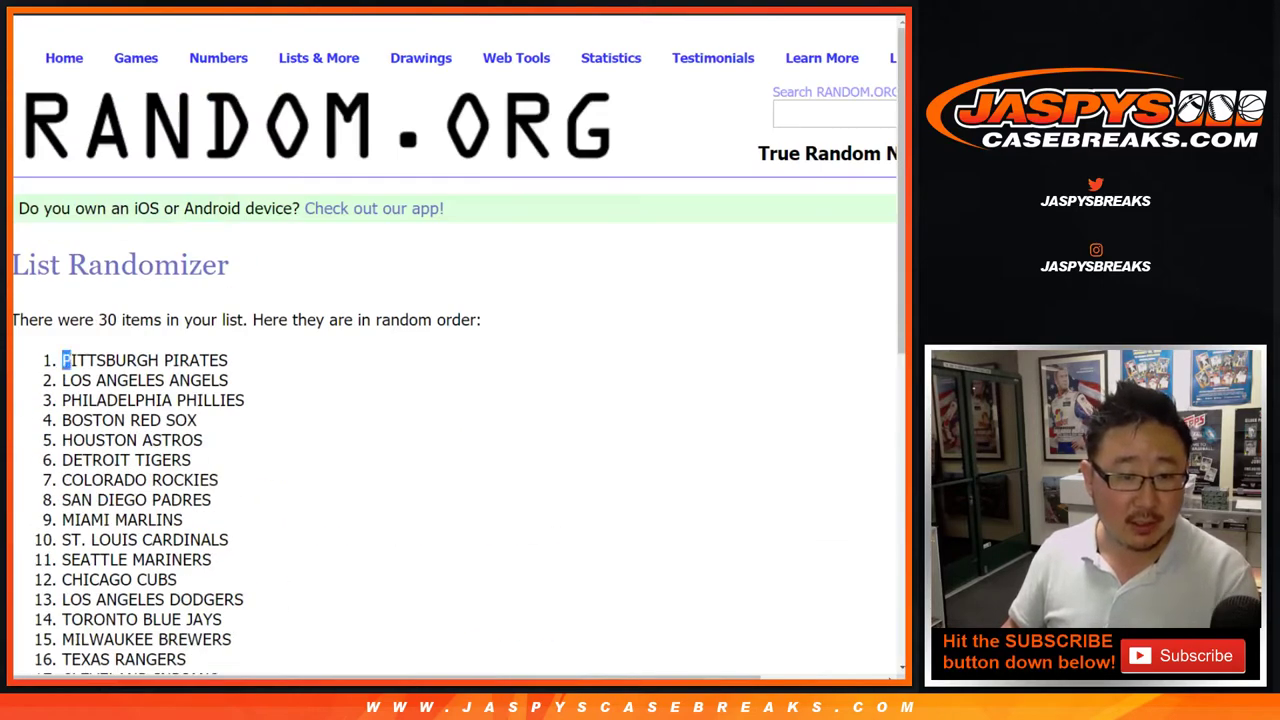
{"action": "left_click_drag", "start_coordinate": [106, 357], "coordinate": [193, 315]}
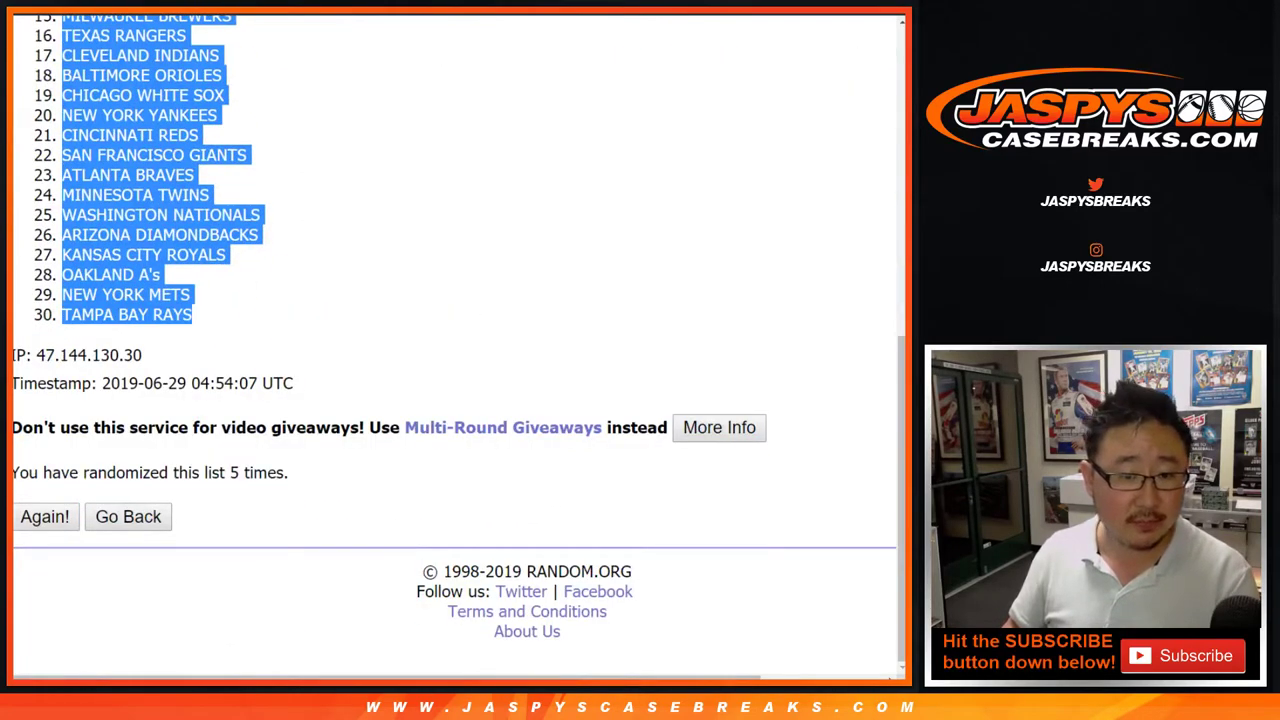
{"action": "key", "text": "ctrl+Tab"}
{"action": "right_click", "coordinate": [150, 137]}
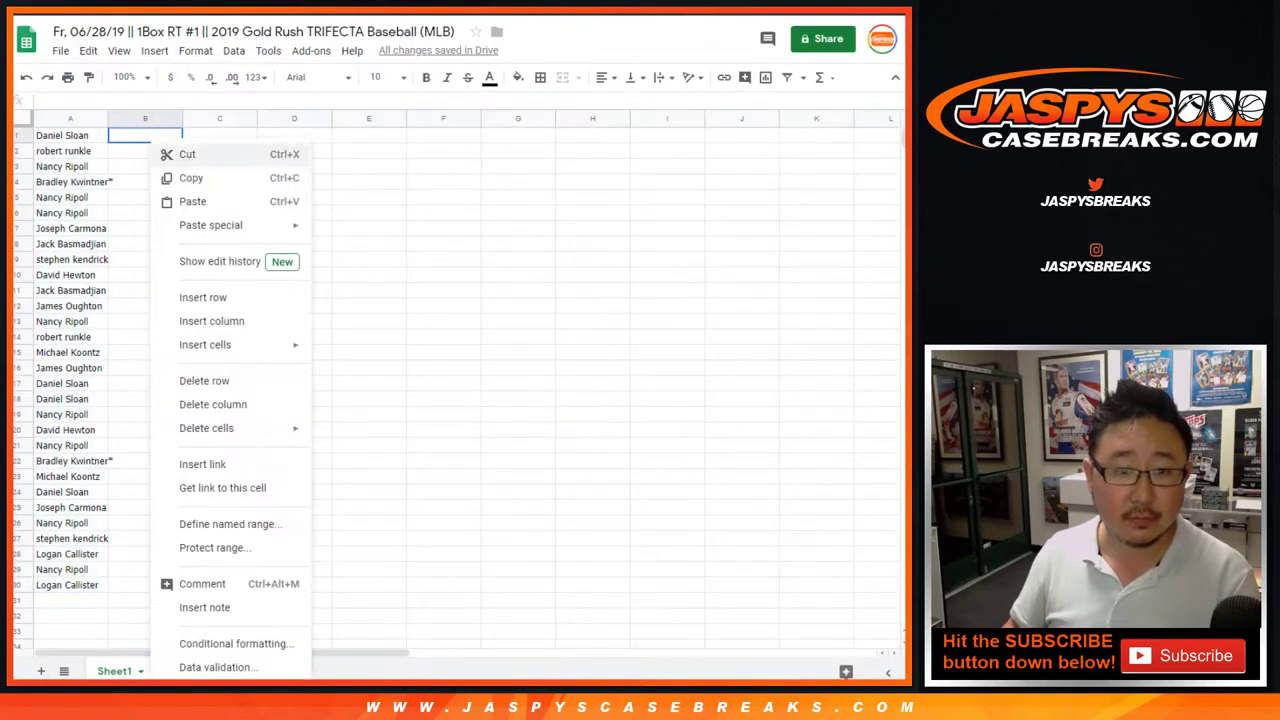
{"action": "left_click", "coordinate": [192, 201]}
Set the sheet zoom to 150% and change the font of all cells to Helvetica Neue.
{"action": "left_click", "coordinate": [130, 77]}
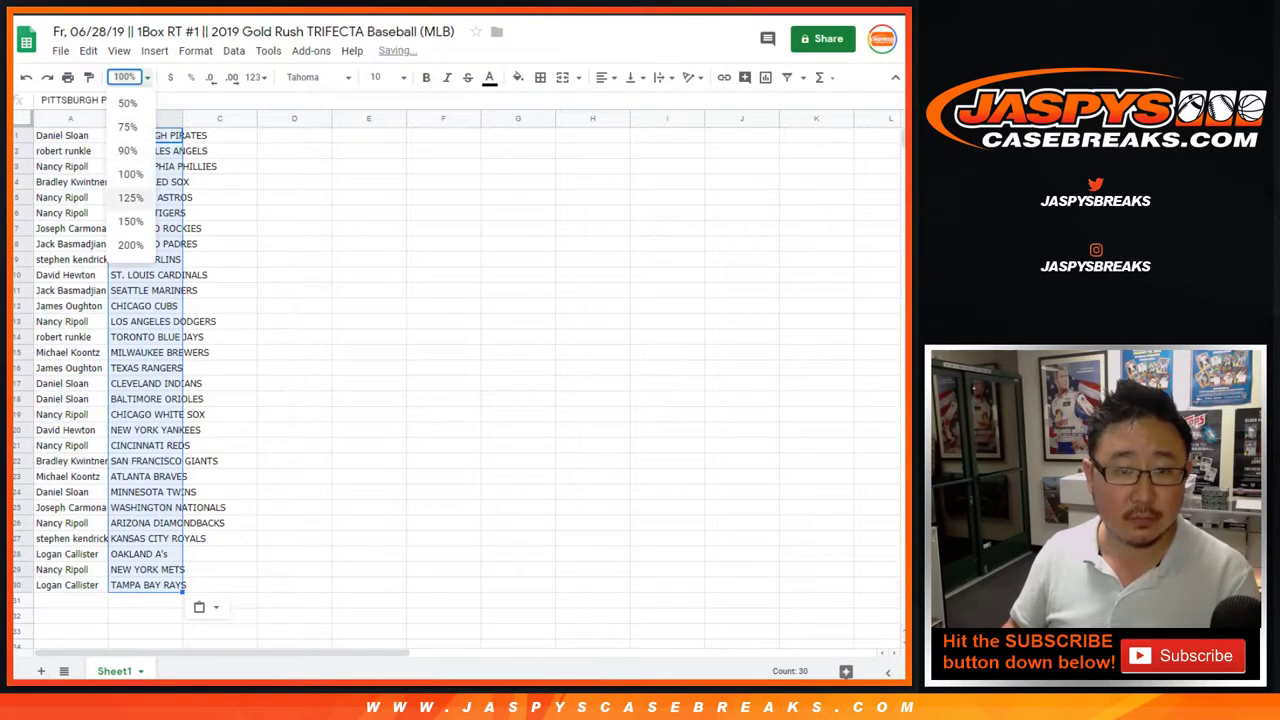
{"action": "left_click", "coordinate": [130, 223]}
{"action": "left_click", "coordinate": [31, 123]}
{"action": "left_click", "coordinate": [318, 77]}
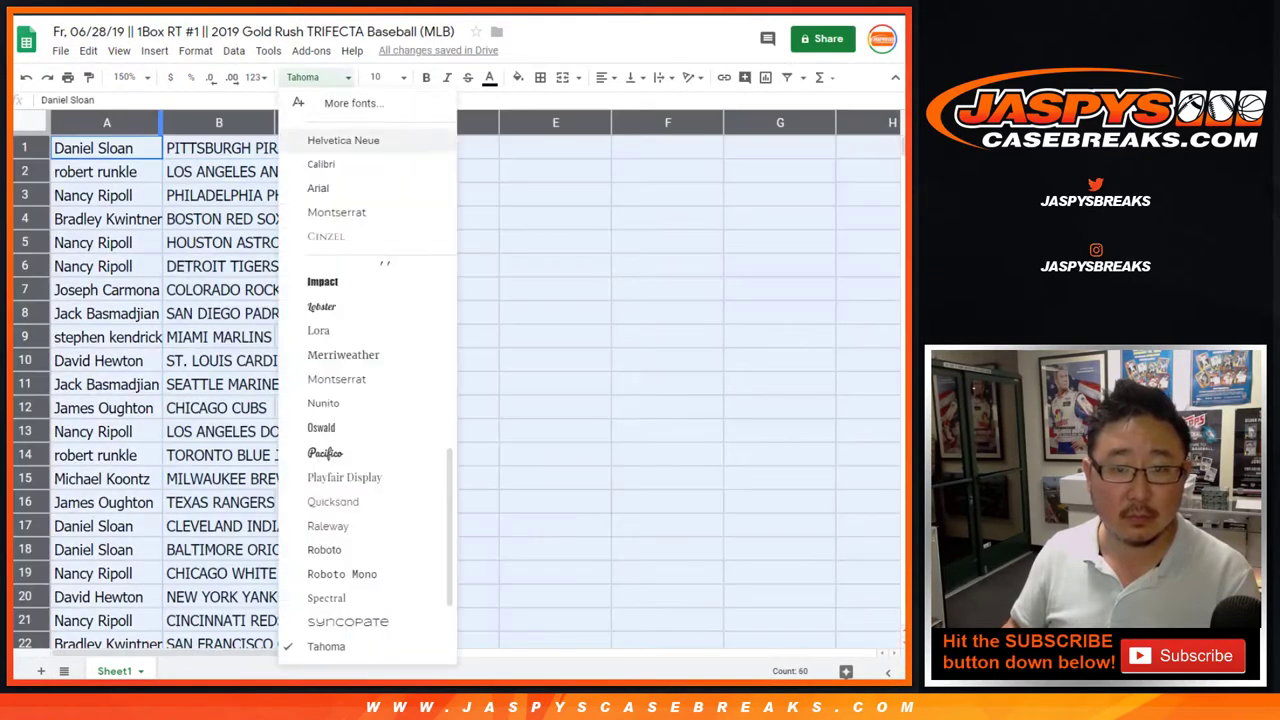
{"action": "left_click", "coordinate": [343, 140]}
Set the font size of all cells to 14 and fit the column widths to their contents.
{"action": "left_click", "coordinate": [376, 77]}
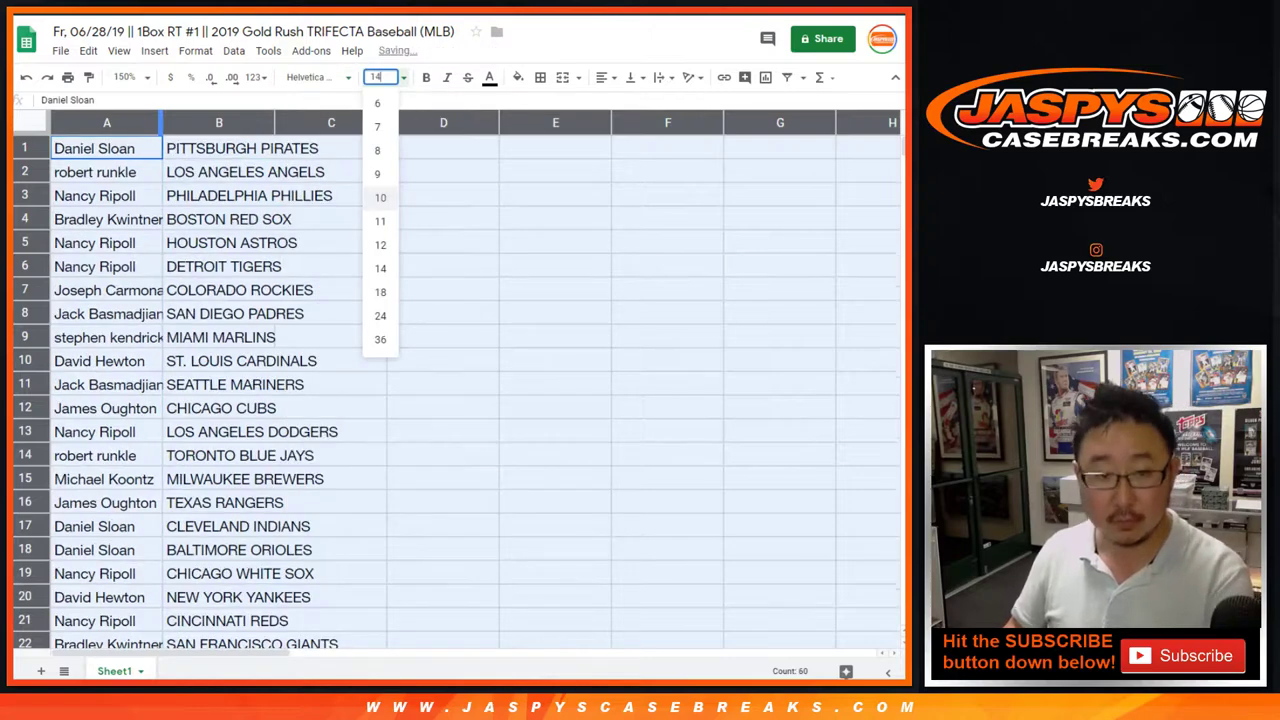
{"action": "left_click", "coordinate": [382, 272]}
{"action": "double_click", "coordinate": [162, 123]}
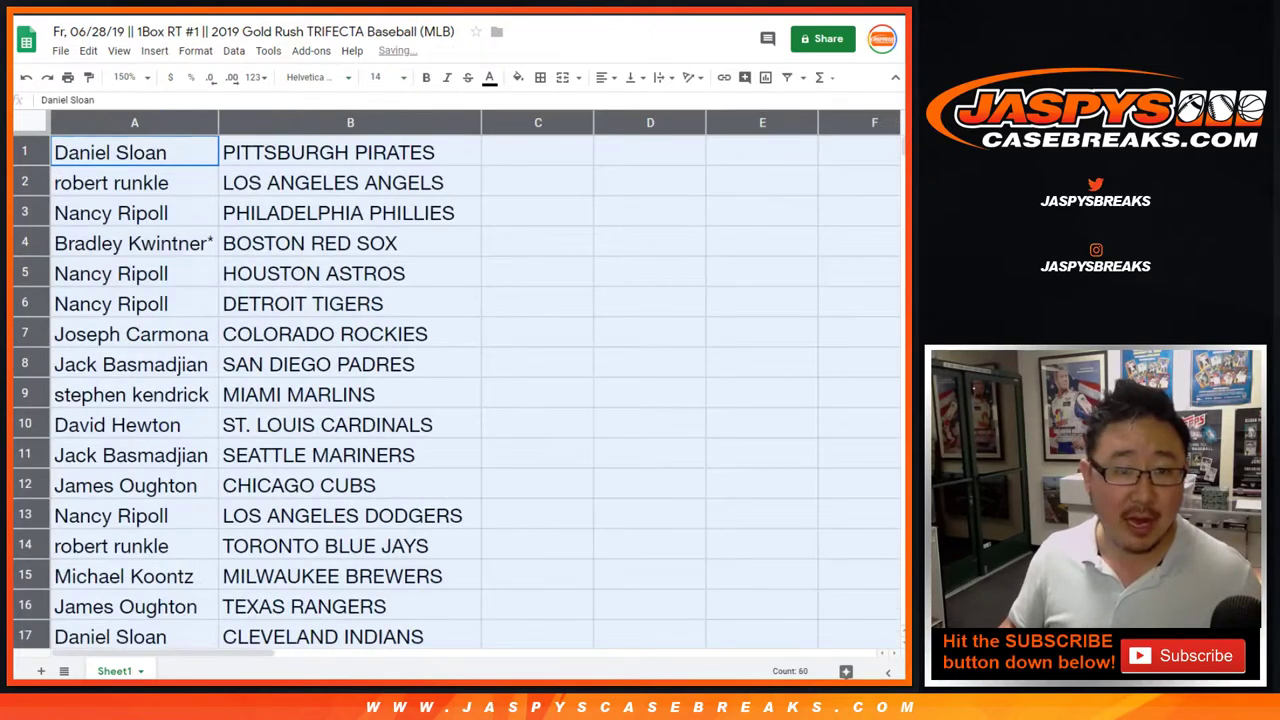
Review each participant's assigned team by highlighting the rows in order from row 2 through row 30.
{"action": "left_click", "coordinate": [25, 182]}
{"action": "left_click", "coordinate": [25, 213]}
{"action": "left_click", "coordinate": [25, 243]}
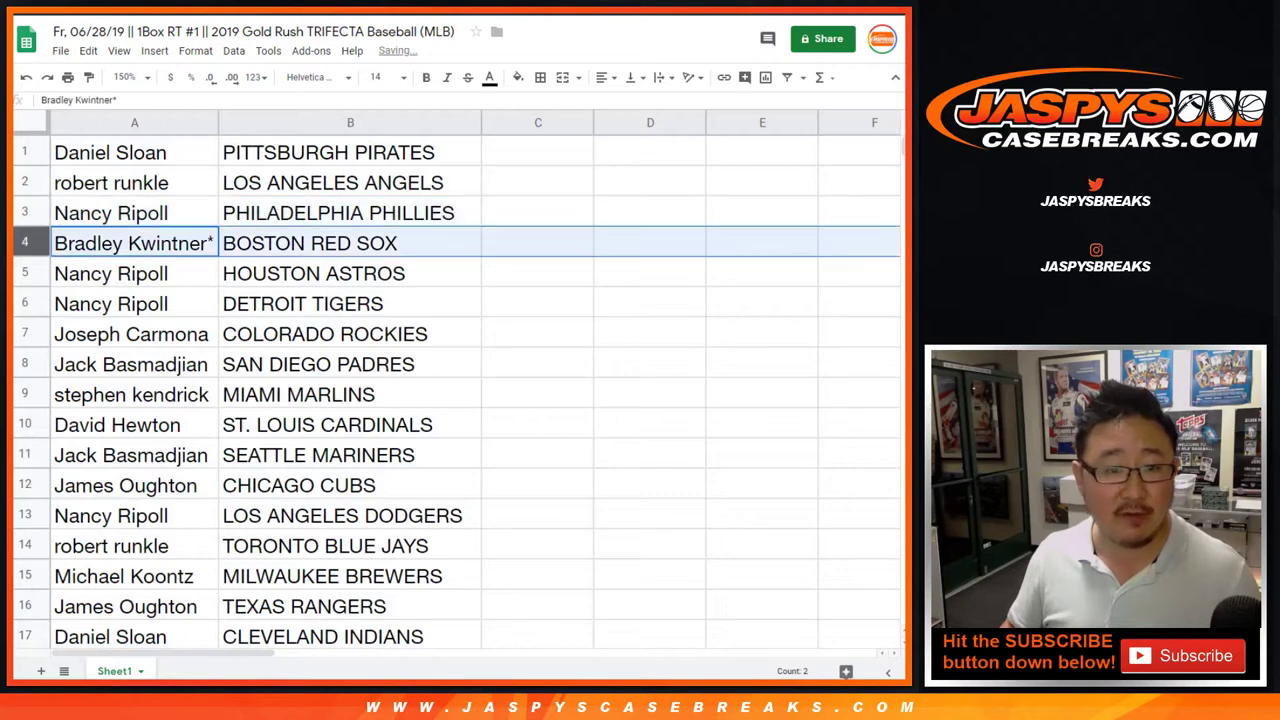
{"action": "left_click_drag", "start_coordinate": [25, 273], "coordinate": [25, 303]}
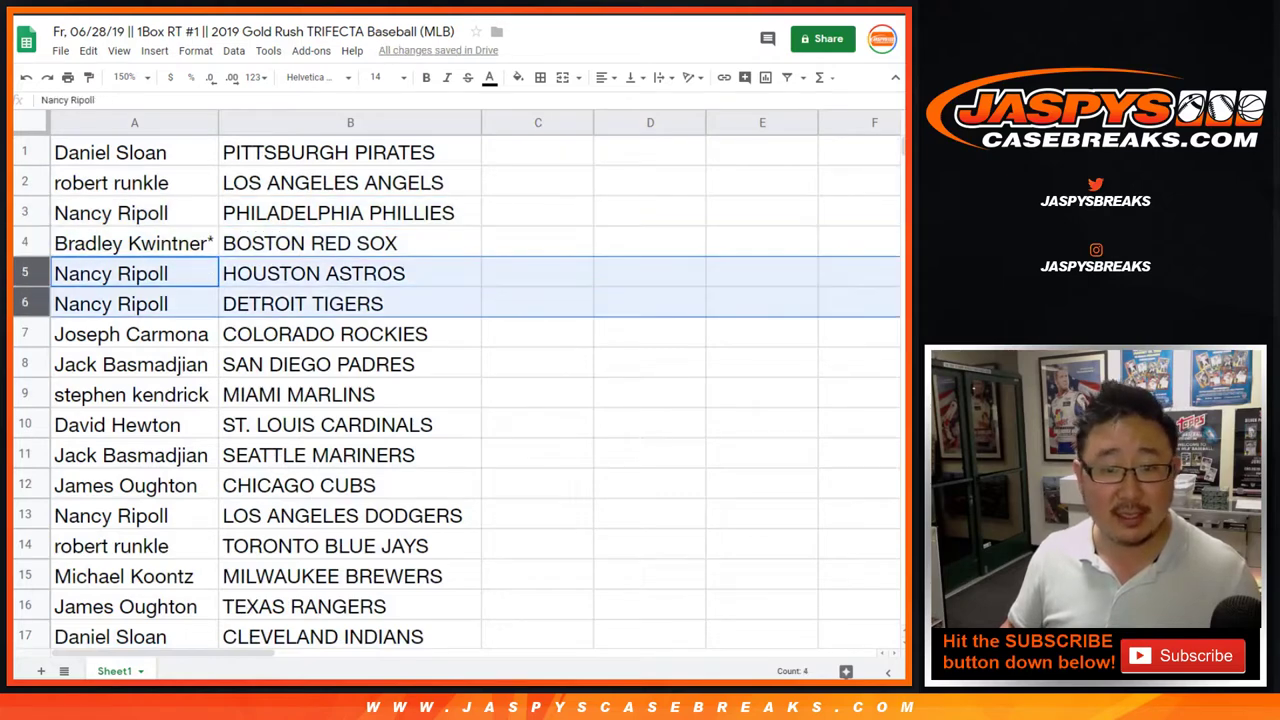
{"action": "left_click", "coordinate": [25, 334]}
{"action": "left_click", "coordinate": [25, 364]}
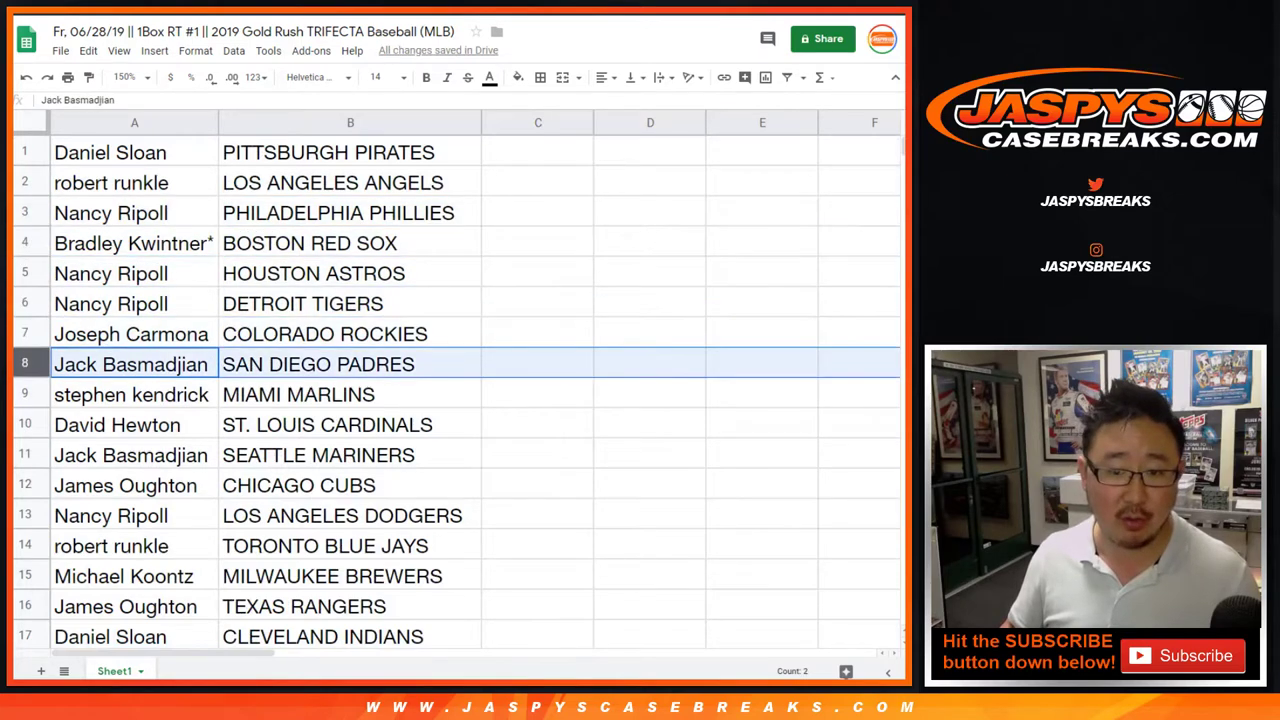
{"action": "scroll", "coordinate": [25, 364], "scroll_direction": "down", "scroll_amount": 2}
{"action": "left_click", "coordinate": [25, 213]}
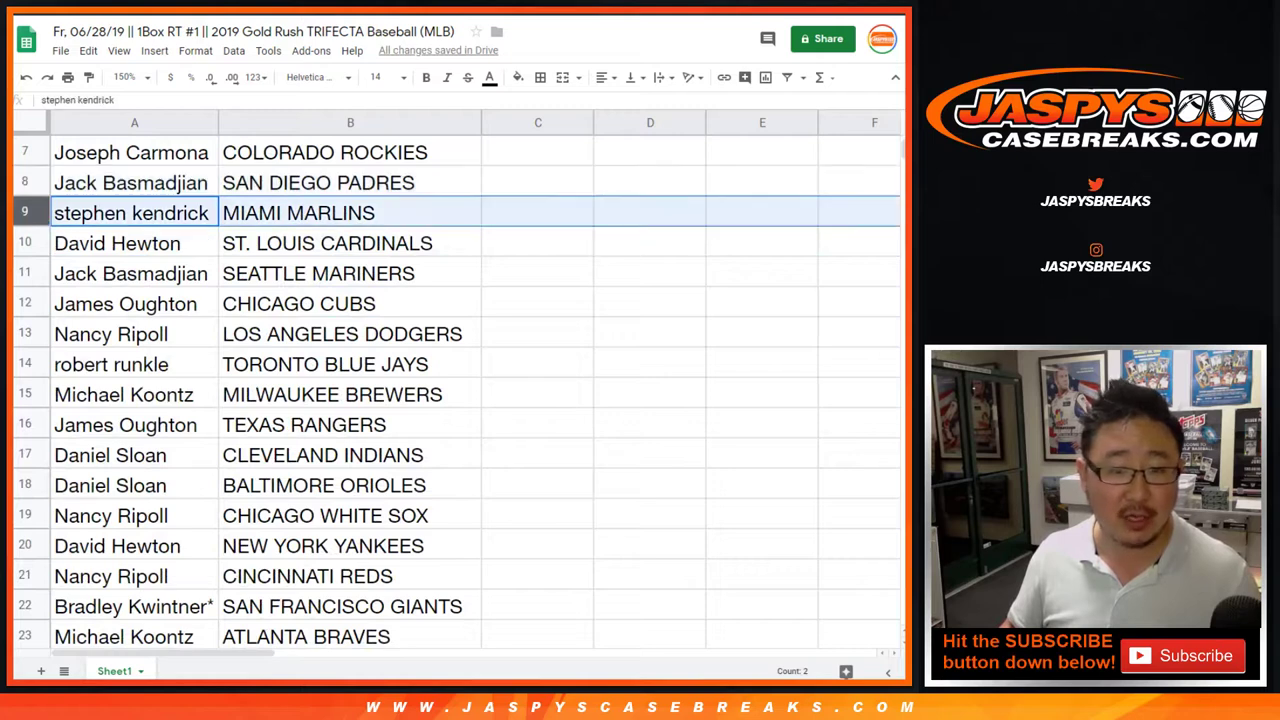
{"action": "left_click", "coordinate": [25, 243]}
{"action": "left_click", "coordinate": [25, 273]}
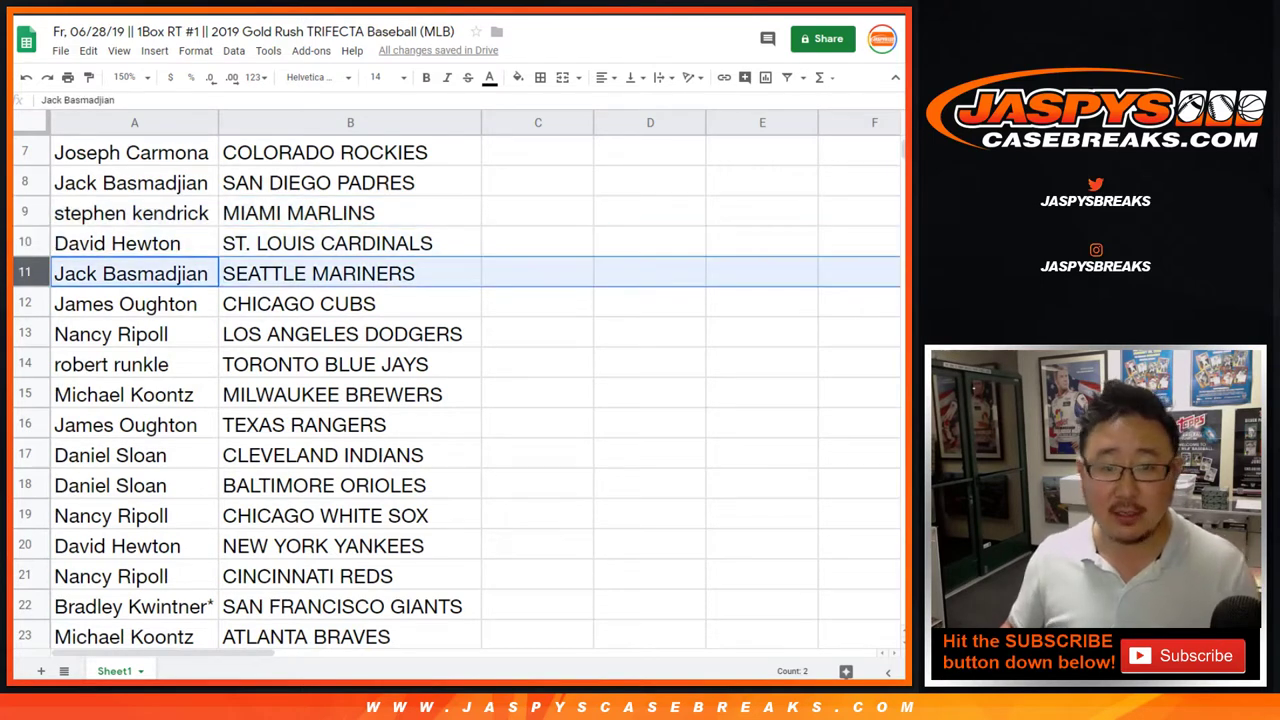
{"action": "left_click", "coordinate": [25, 303]}
{"action": "scroll", "coordinate": [25, 303], "scroll_direction": "down", "scroll_amount": 1}
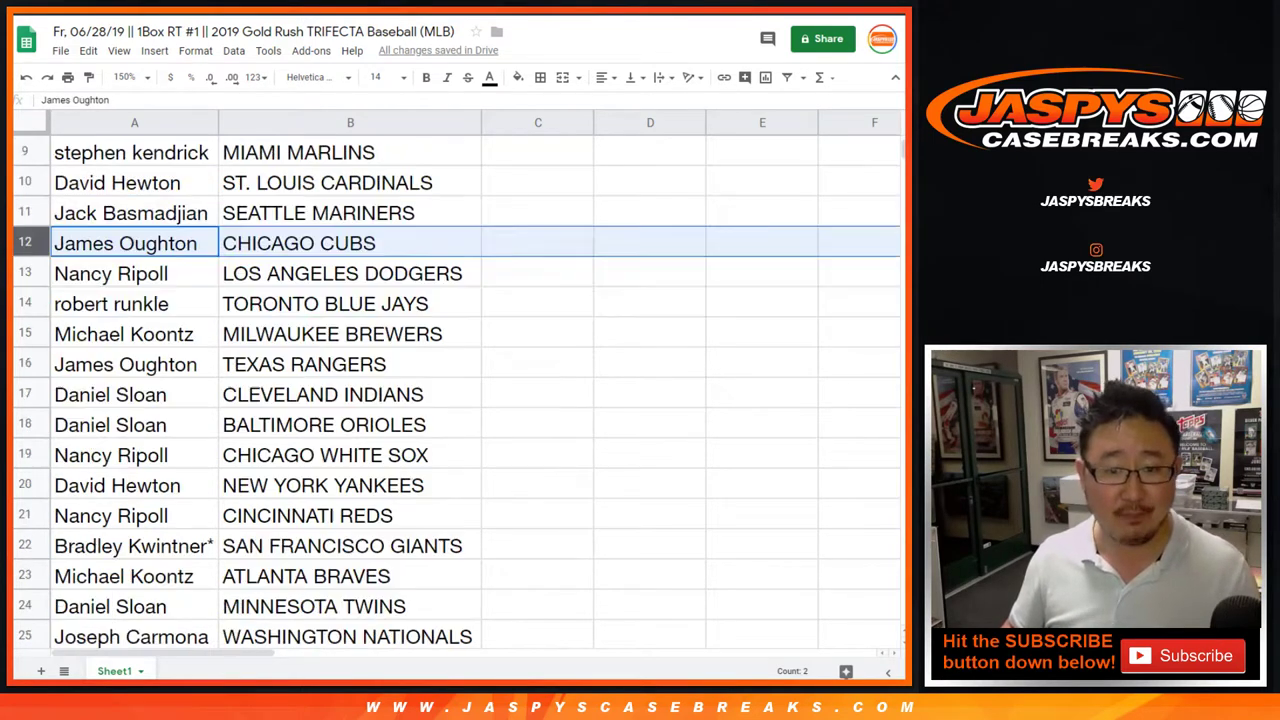
{"action": "scroll", "coordinate": [456, 400], "scroll_direction": "down", "scroll_amount": 1}
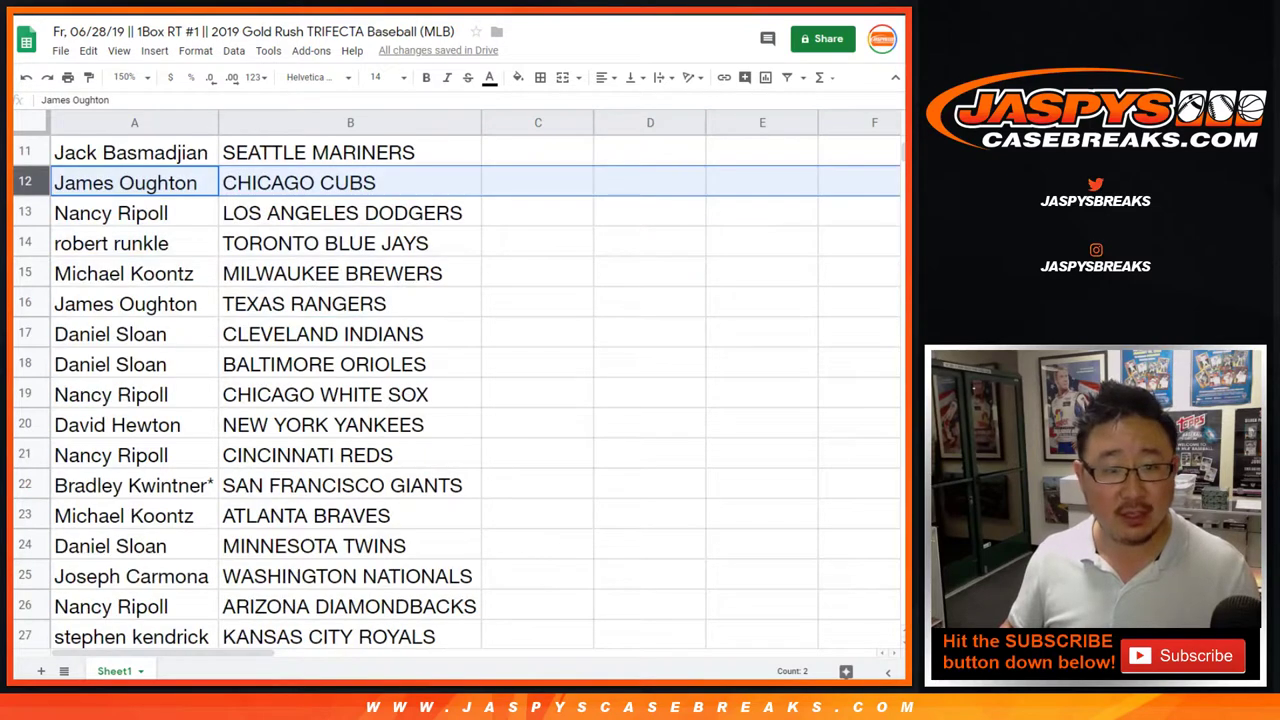
{"action": "left_click", "coordinate": [25, 213]}
{"action": "left_click", "coordinate": [25, 243]}
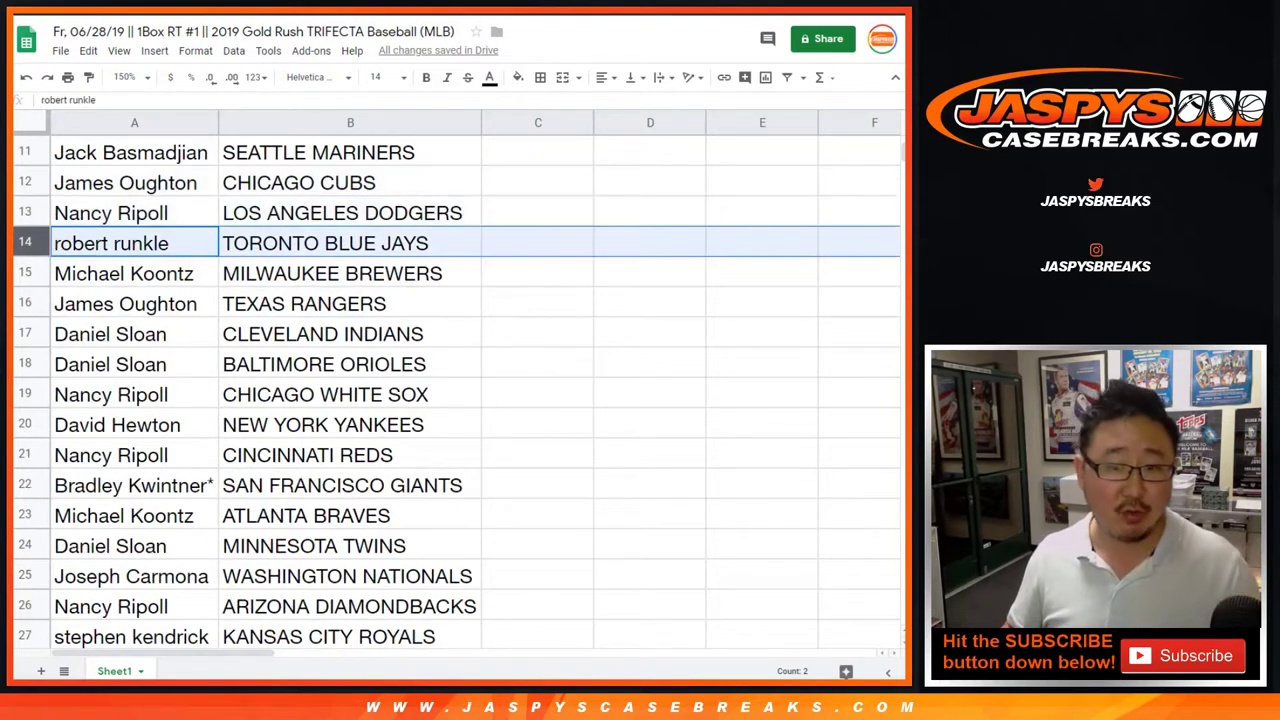
{"action": "left_click", "coordinate": [25, 273]}
{"action": "scroll", "coordinate": [456, 394], "scroll_direction": "down", "scroll_amount": 2}
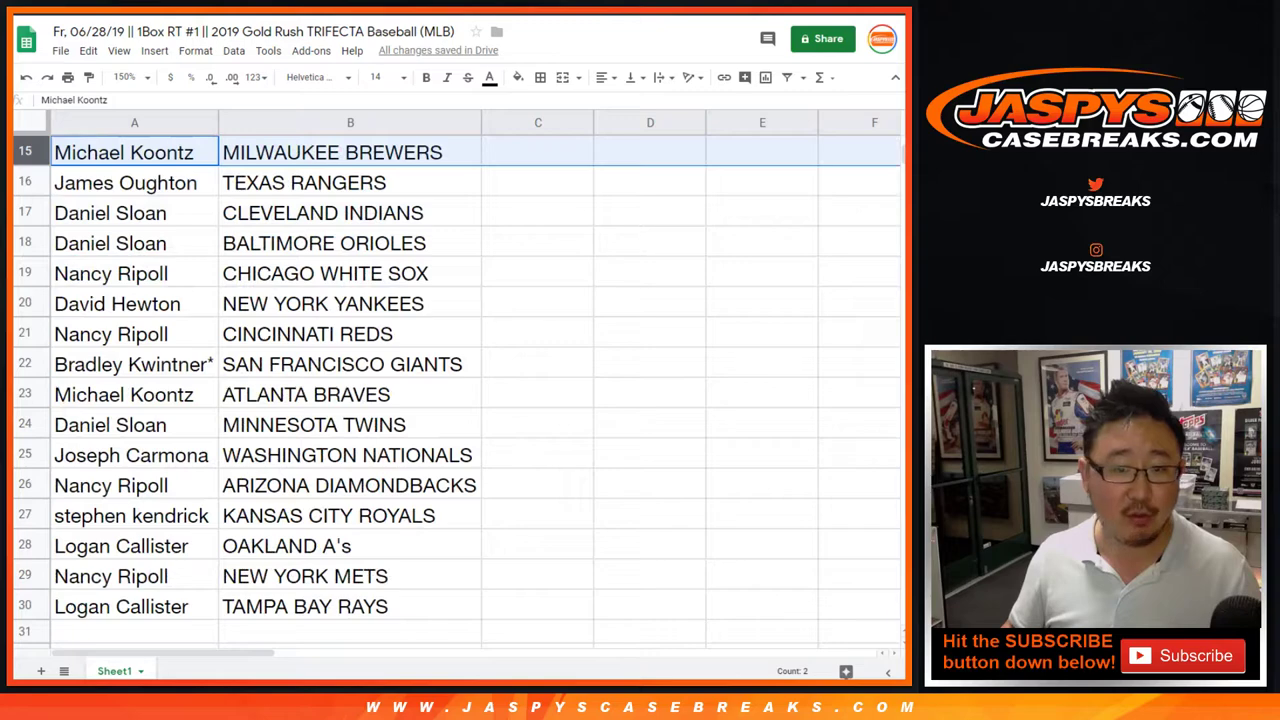
{"action": "left_click", "coordinate": [25, 182]}
{"action": "left_click", "coordinate": [25, 212]}
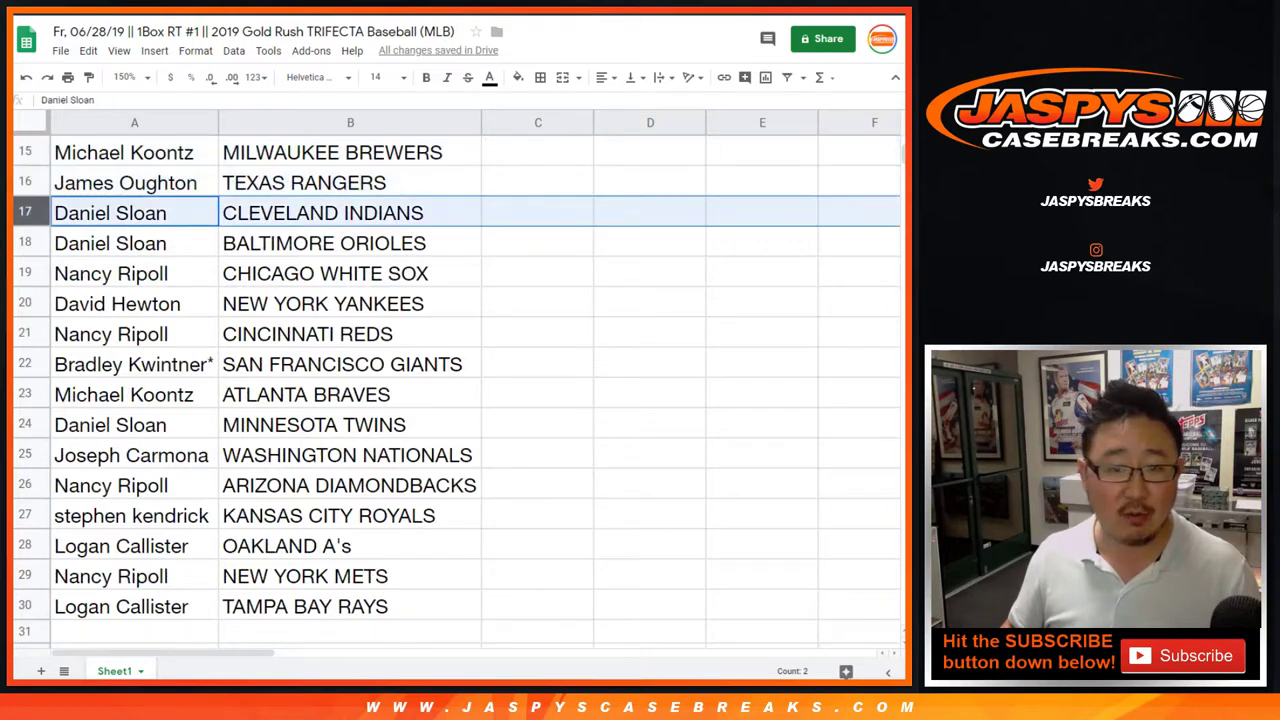
{"action": "left_click_drag", "start_coordinate": [25, 212], "coordinate": [25, 243]}
{"action": "scroll", "coordinate": [25, 243], "scroll_direction": "down", "scroll_amount": 1}
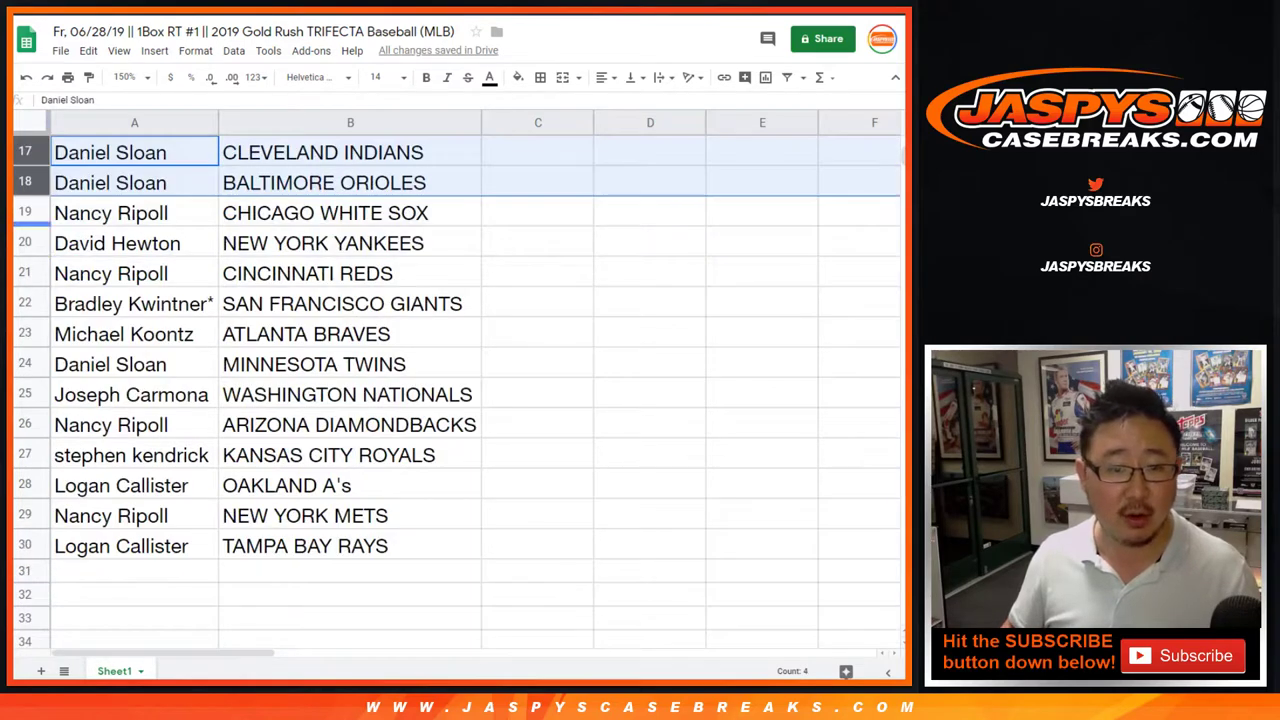
{"action": "left_click", "coordinate": [25, 212]}
{"action": "left_click", "coordinate": [25, 243]}
{"action": "left_click", "coordinate": [25, 273]}
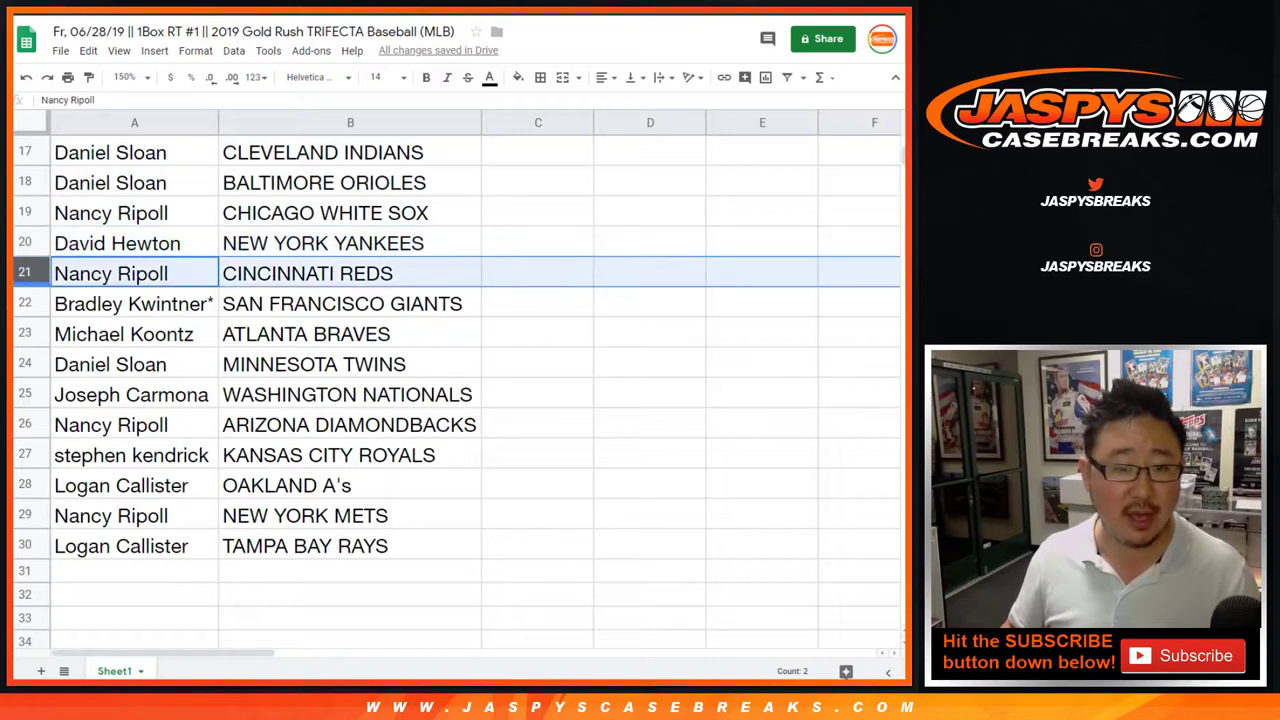
{"action": "left_click", "coordinate": [25, 303]}
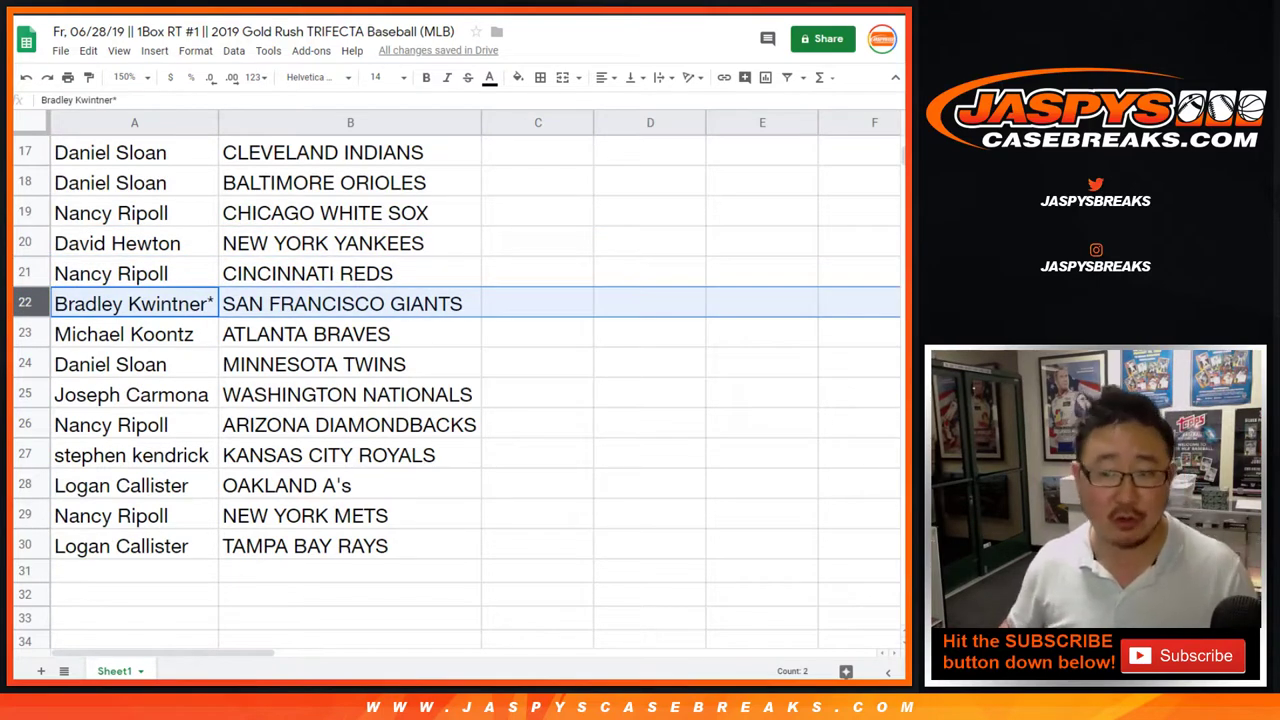
{"action": "left_click", "coordinate": [25, 333]}
{"action": "scroll", "coordinate": [456, 390], "scroll_direction": "down", "scroll_amount": 1}
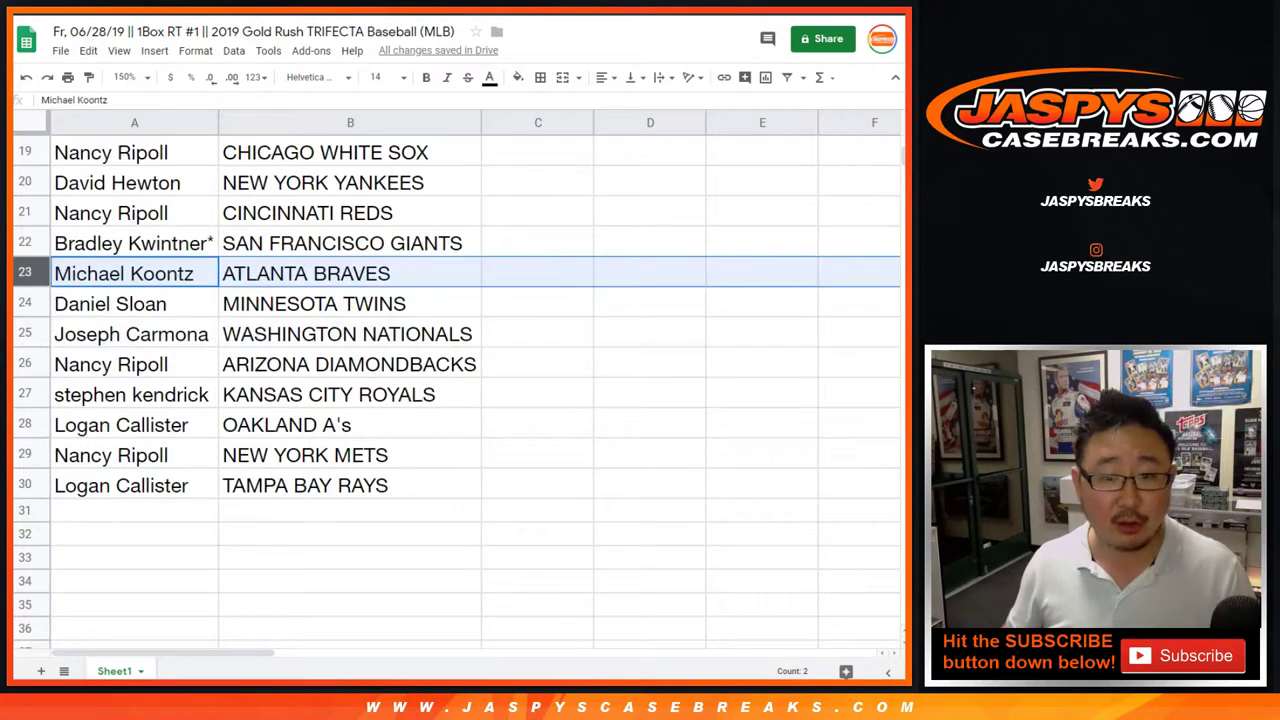
{"action": "left_click", "coordinate": [25, 303]}
{"action": "left_click", "coordinate": [25, 333]}
{"action": "left_click", "coordinate": [25, 364]}
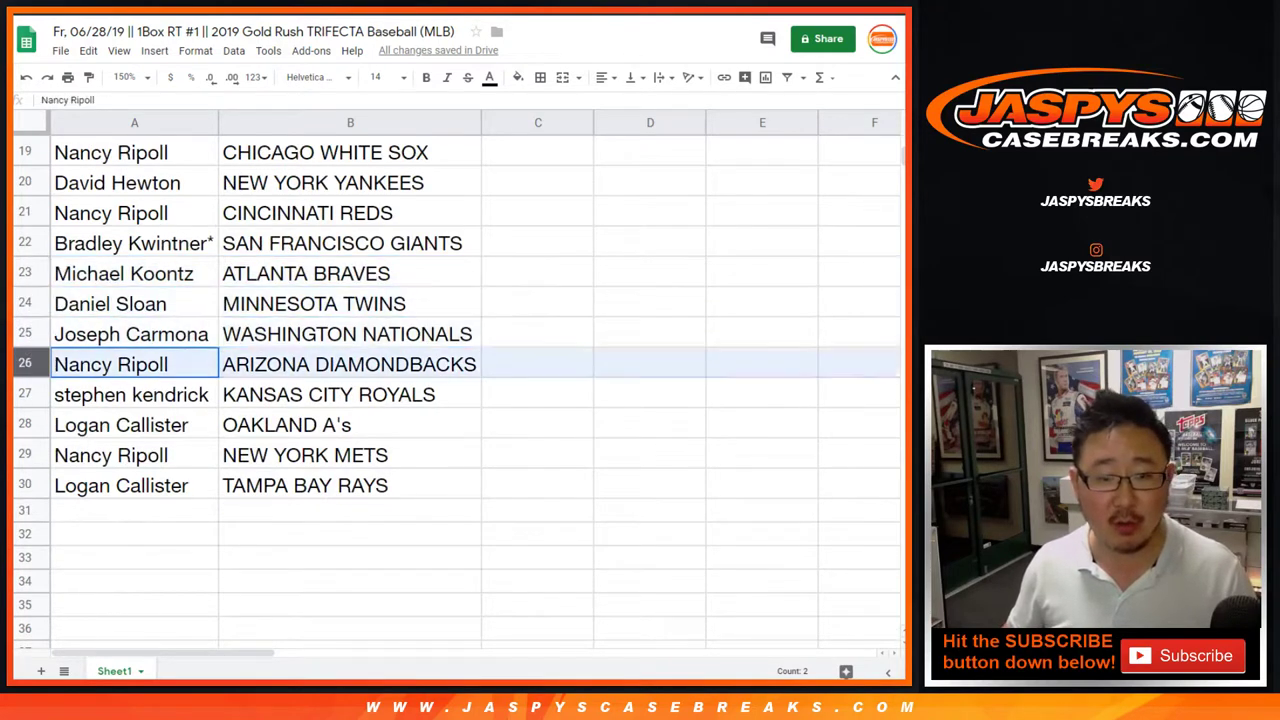
{"action": "left_click", "coordinate": [25, 394]}
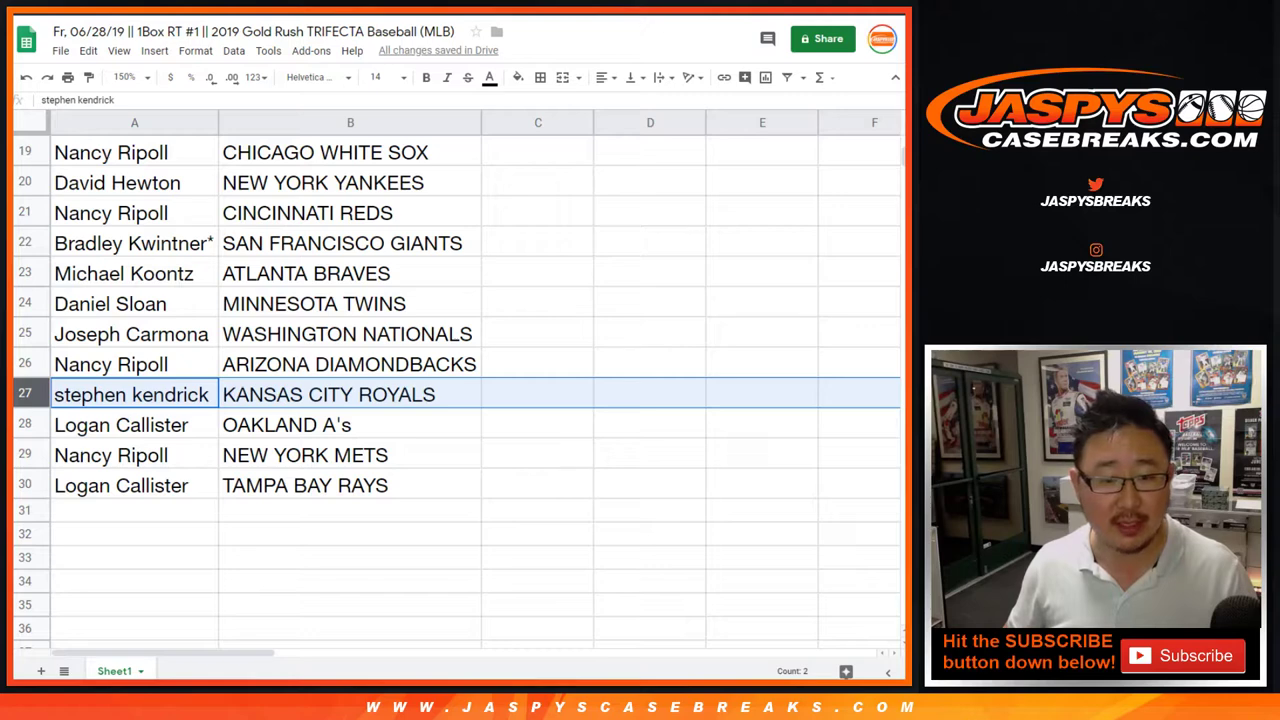
{"action": "left_click", "coordinate": [25, 424]}
{"action": "left_click", "coordinate": [25, 454]}
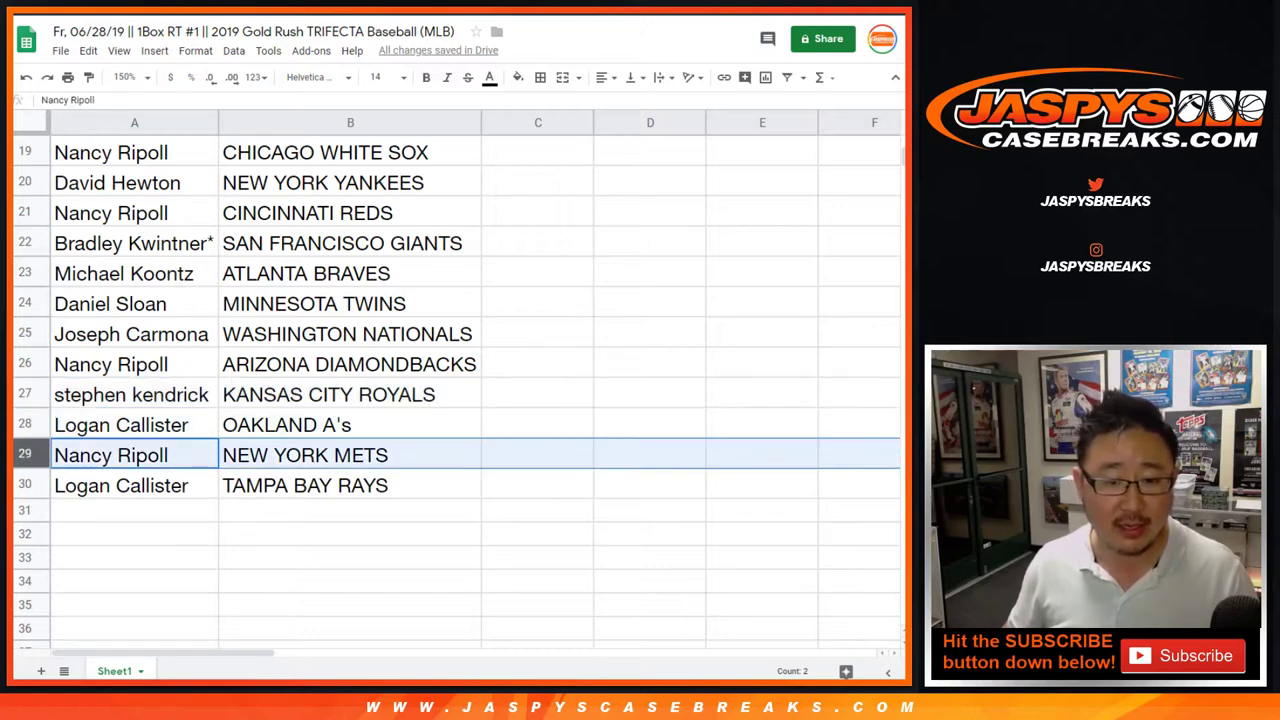
{"action": "left_click", "coordinate": [25, 484]}
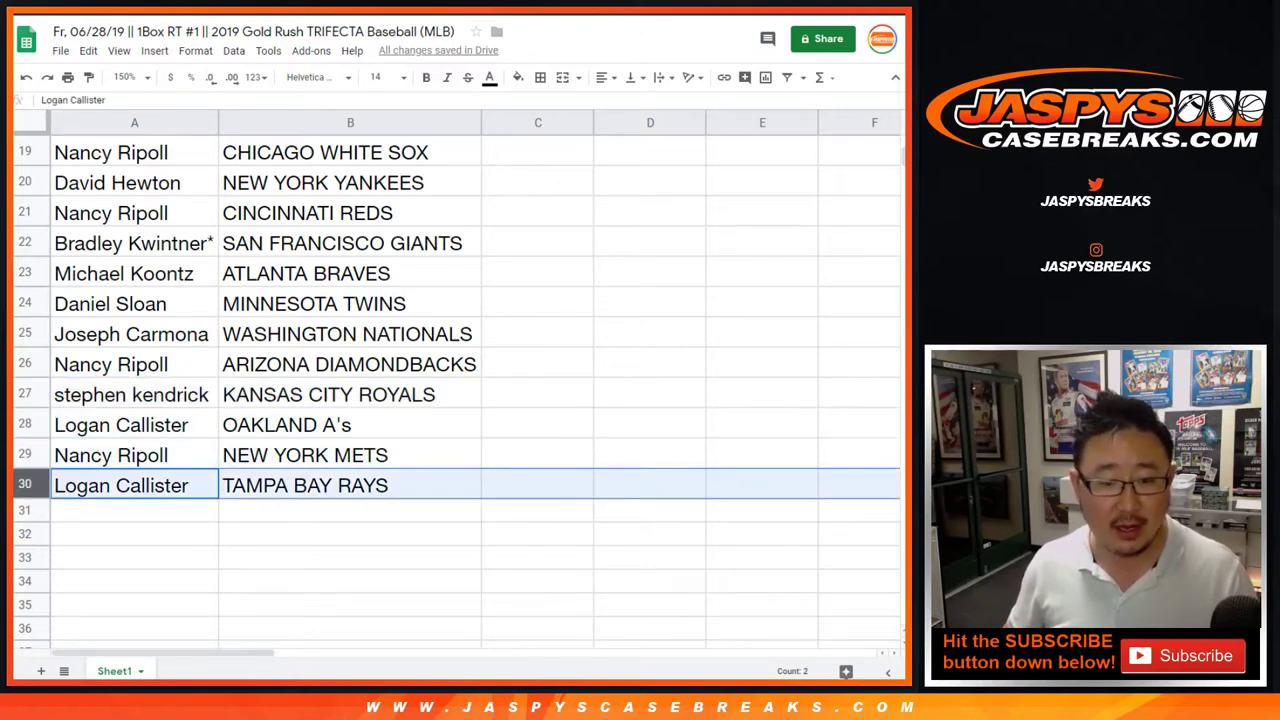
Set the sheet zoom to 50%.
{"action": "scroll", "coordinate": [450, 390], "scroll_direction": "up", "scroll_amount": 2}
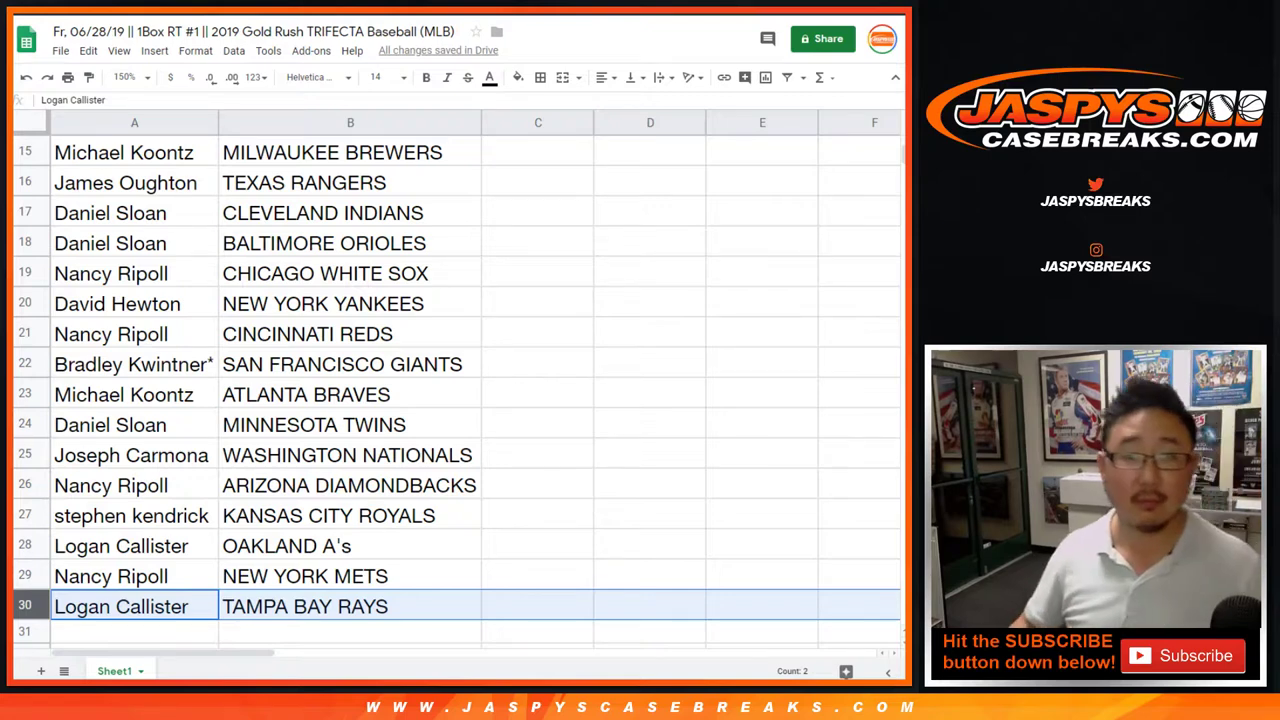
{"action": "left_click", "coordinate": [127, 77]}
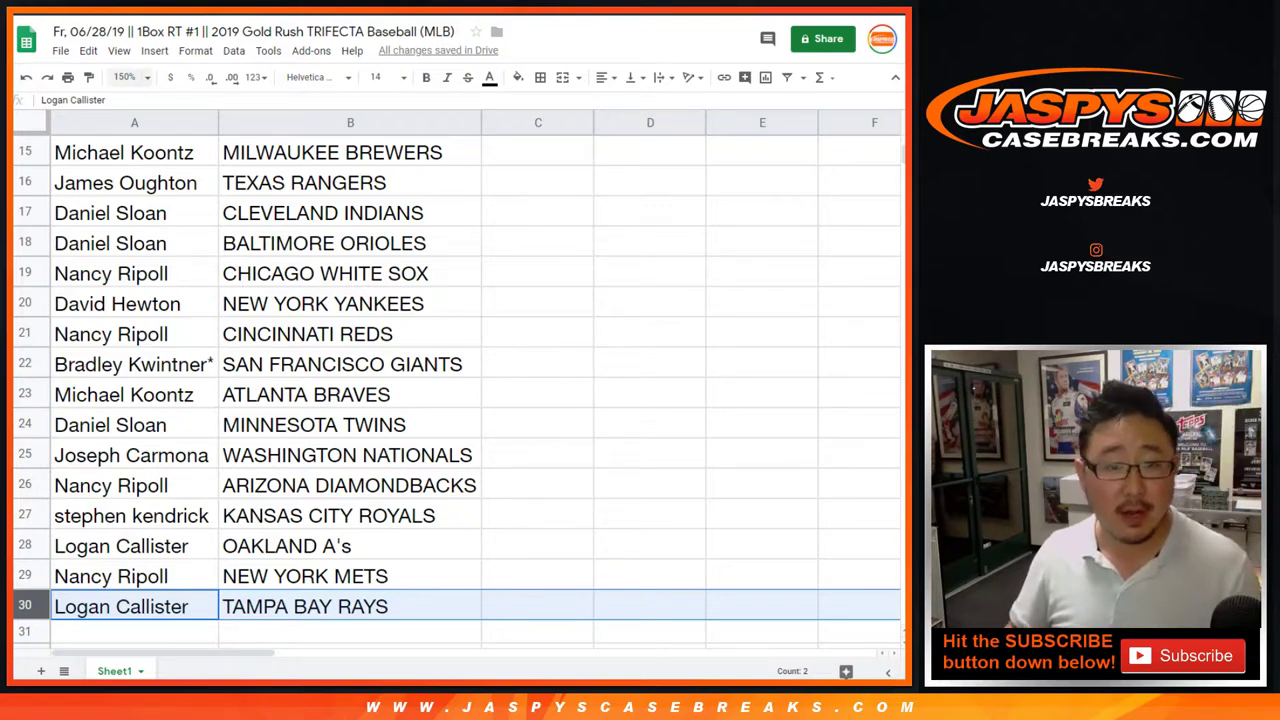
{"action": "type", "text": "8"}
{"action": "key", "text": "Return"}
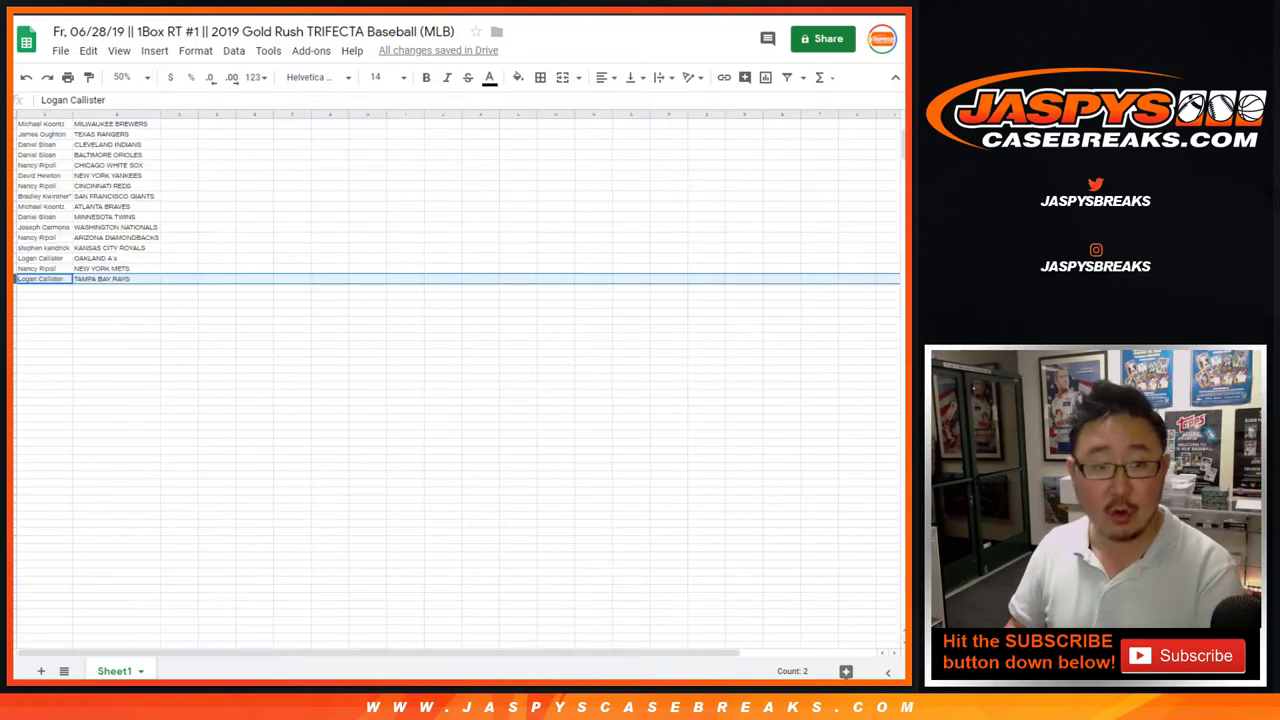
Set the sheet zoom to 87% and sort the whole sheet by the team names in column B from A to Z.
{"action": "left_click", "coordinate": [124, 77]}
{"action": "type", "text": "87"}
{"action": "key", "text": "Return"}
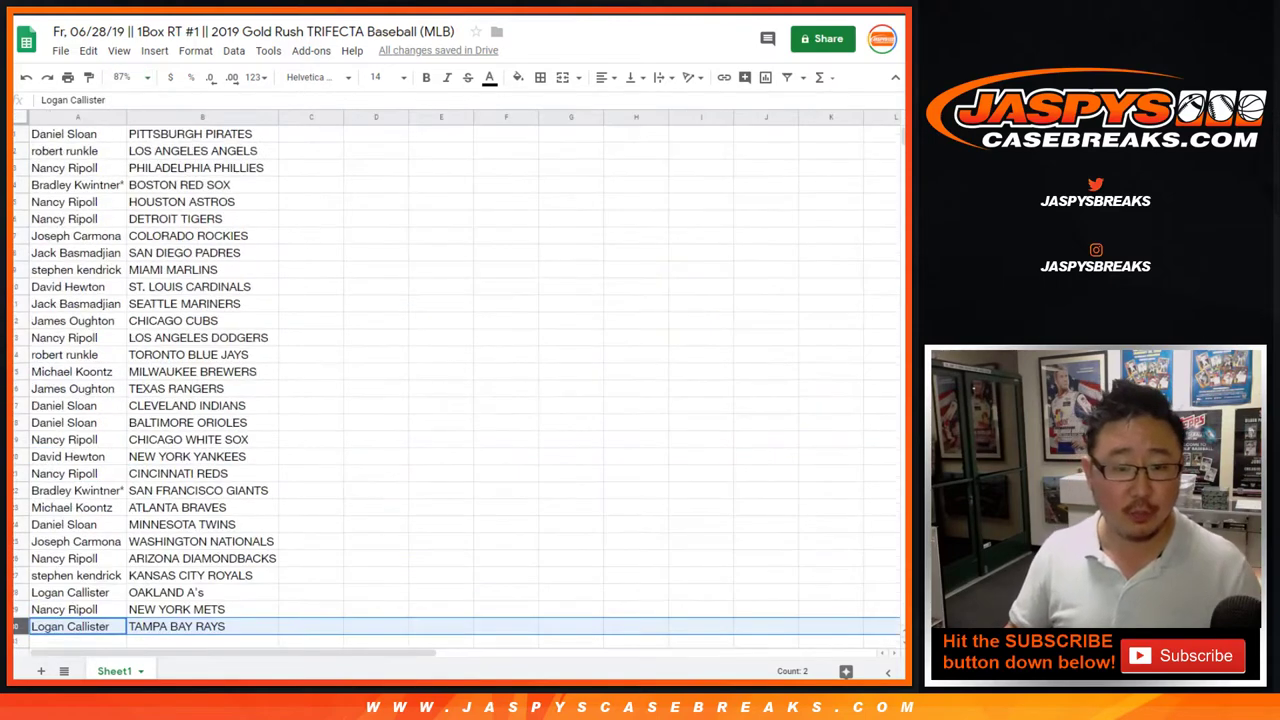
{"action": "left_click", "coordinate": [202, 117]}
{"action": "left_click", "coordinate": [233, 50]}
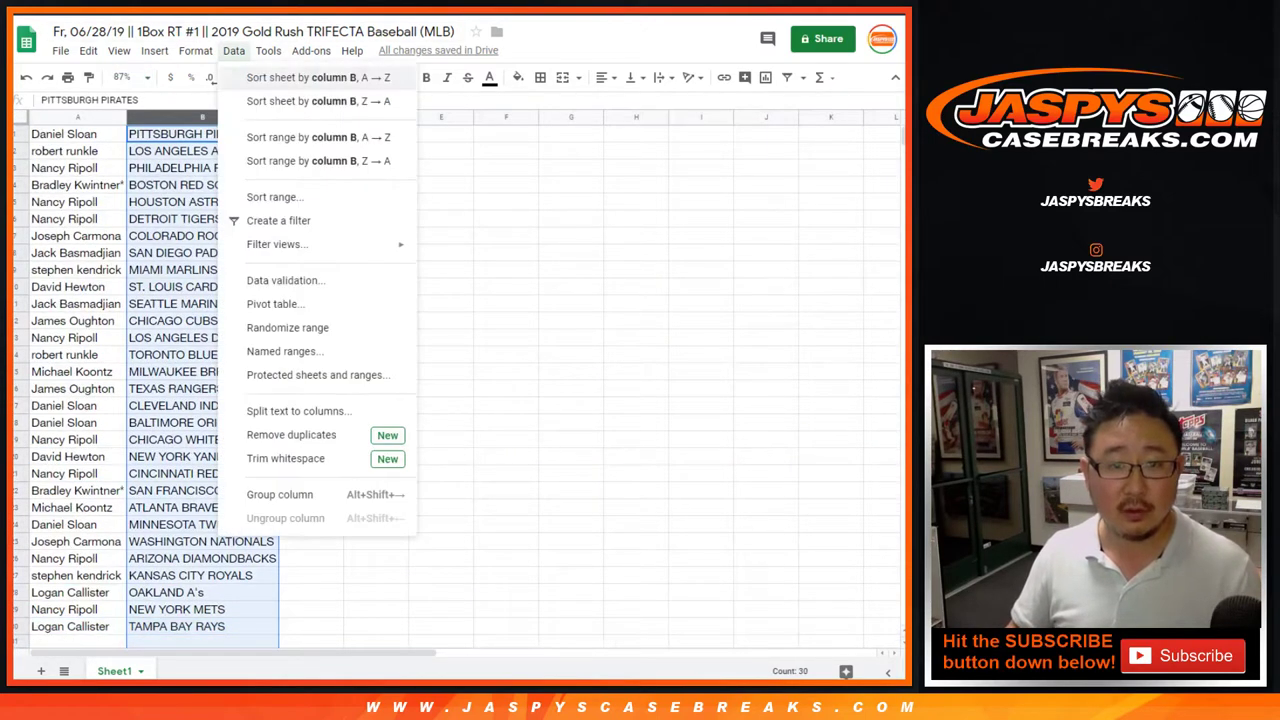
{"action": "left_click", "coordinate": [300, 78]}
Add borders around all cells of the participant and team list and center its text horizontally.
{"action": "left_click", "coordinate": [78, 134]}
{"action": "key", "text": "ctrl+a"}
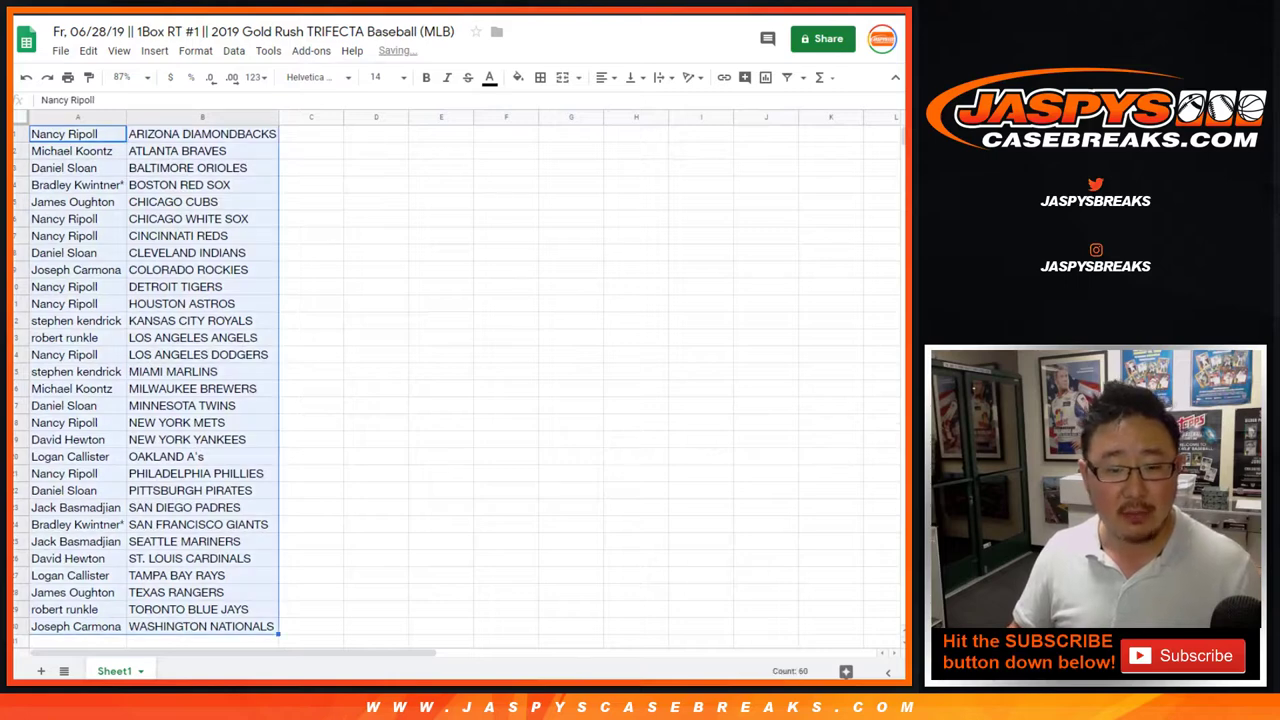
{"action": "left_click", "coordinate": [540, 77]}
{"action": "left_click", "coordinate": [547, 106]}
{"action": "left_click", "coordinate": [605, 77]}
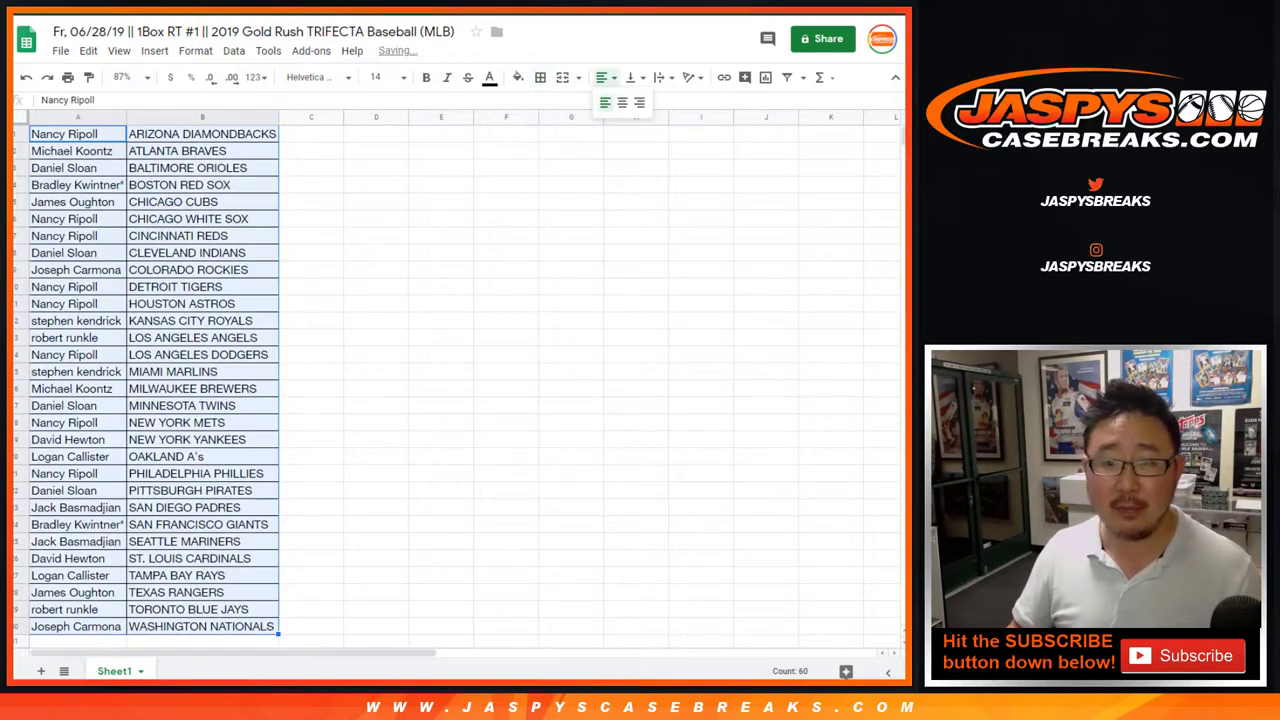
{"action": "left_click", "coordinate": [622, 103]}
{"action": "left_click", "coordinate": [78, 134]}
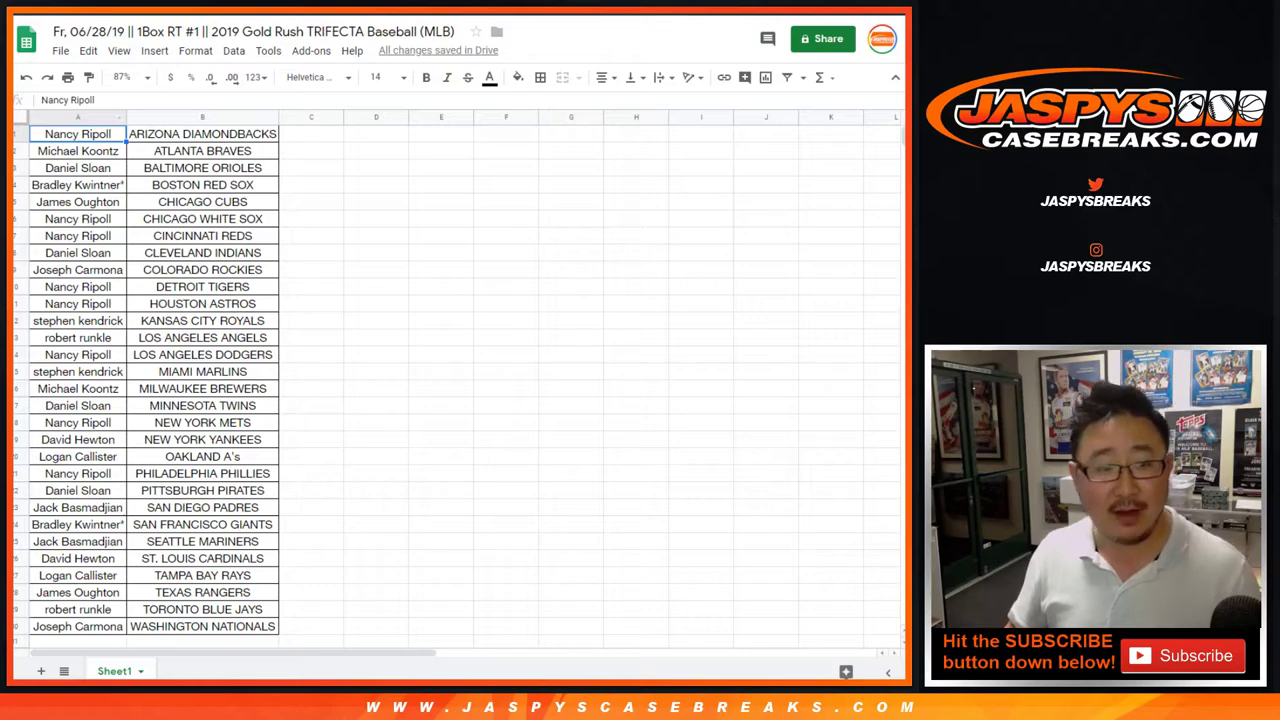
Print the current sheet on Letter paper in portrait orientation with the workbook title in the header.
{"action": "left_click", "coordinate": [67, 77]}
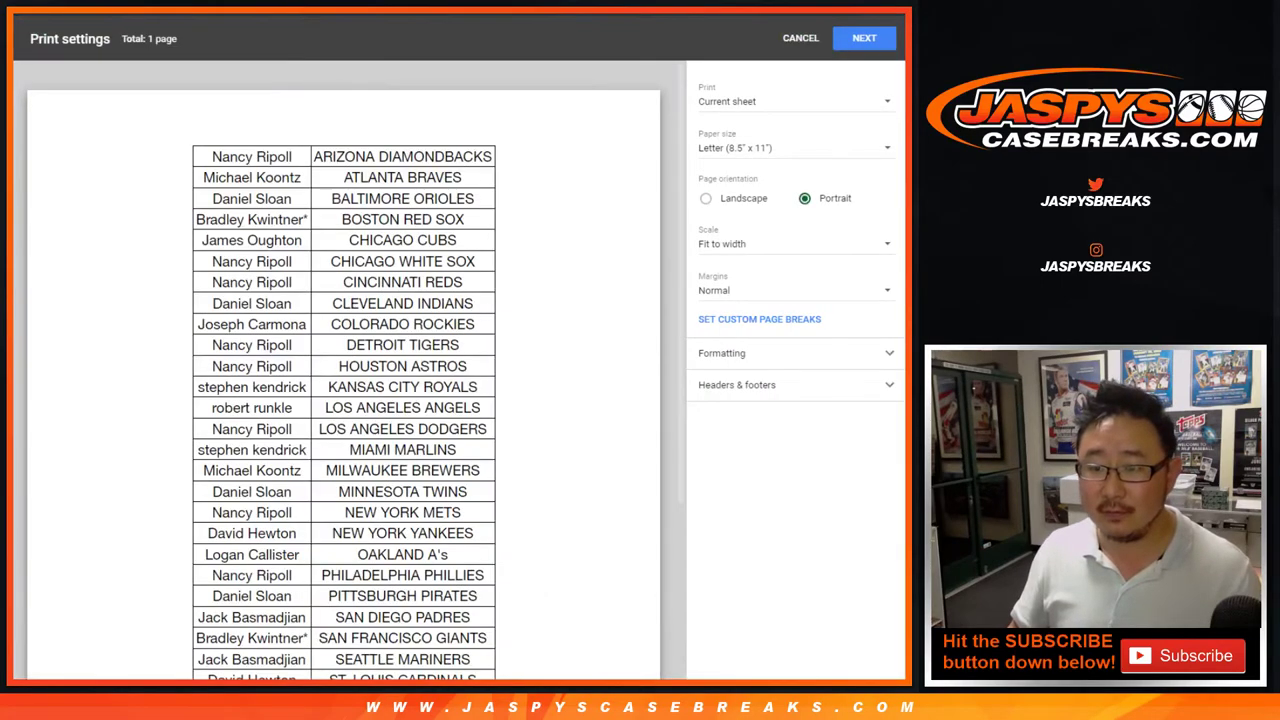
{"action": "left_click", "coordinate": [737, 385]}
{"action": "left_click", "coordinate": [706, 443]}
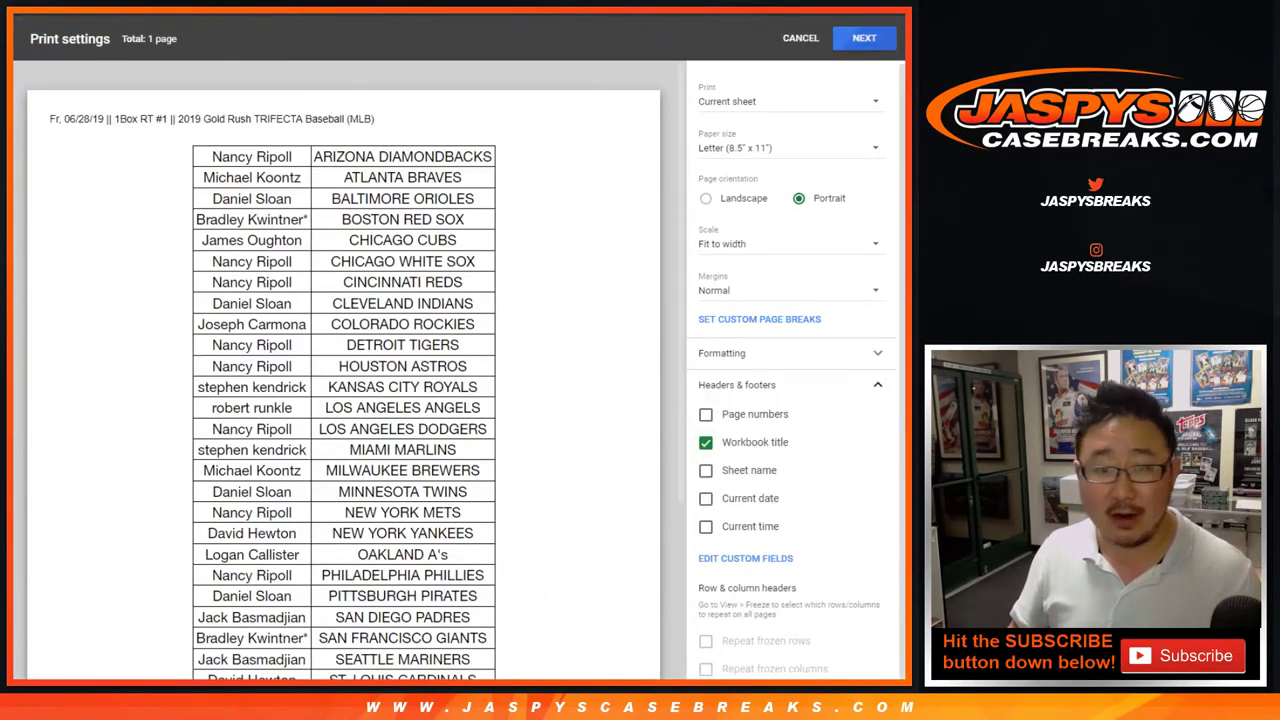
{"action": "left_click", "coordinate": [864, 38]}
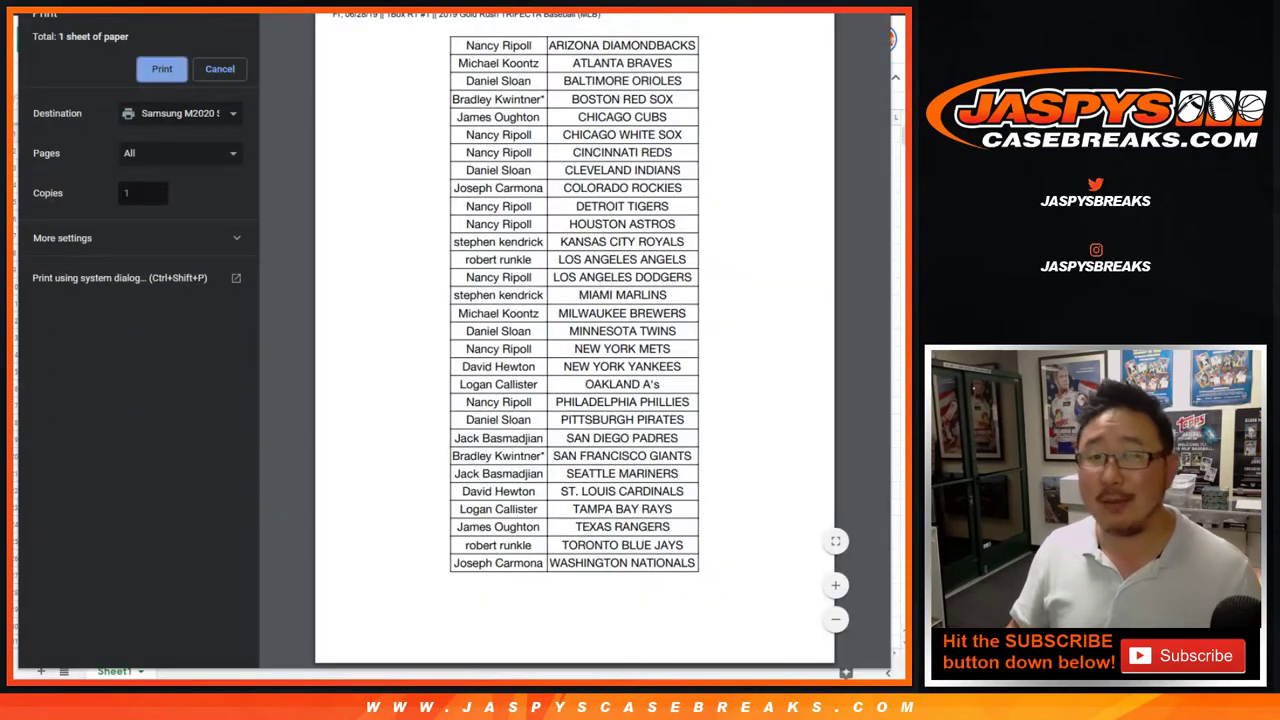
{"action": "left_click", "coordinate": [160, 68]}
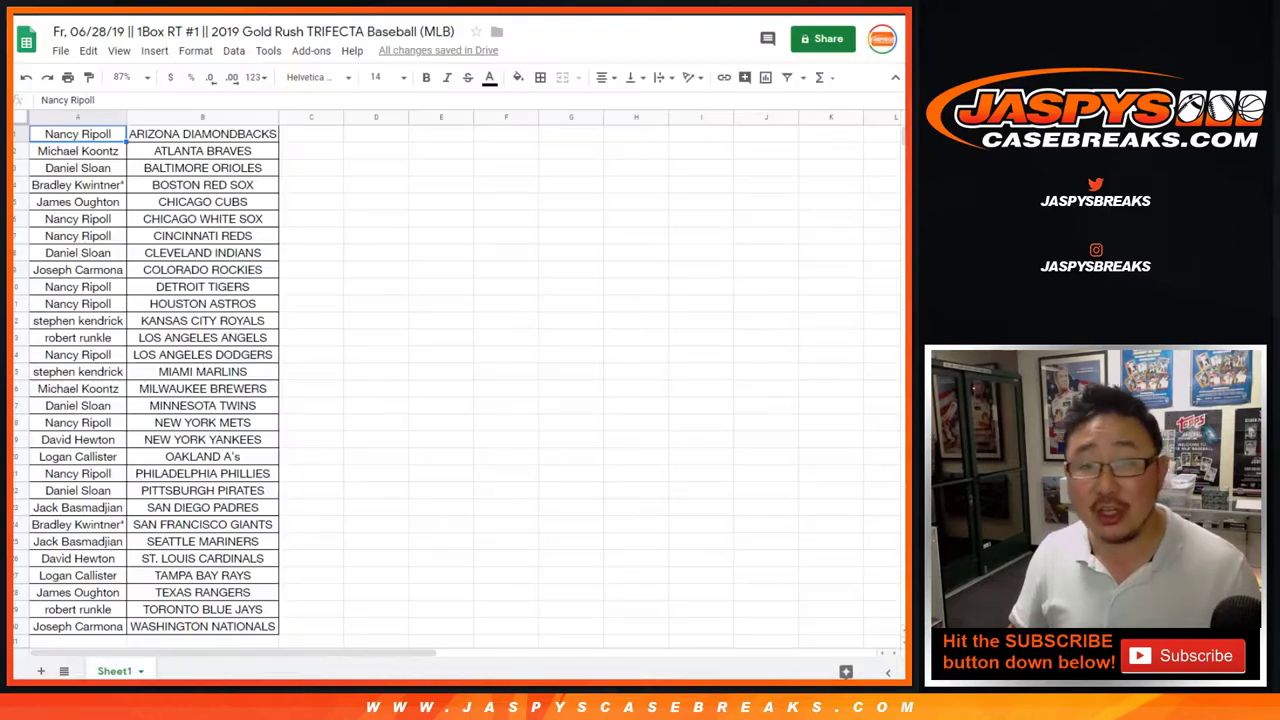
{"action": "left_click", "coordinate": [311, 134]}
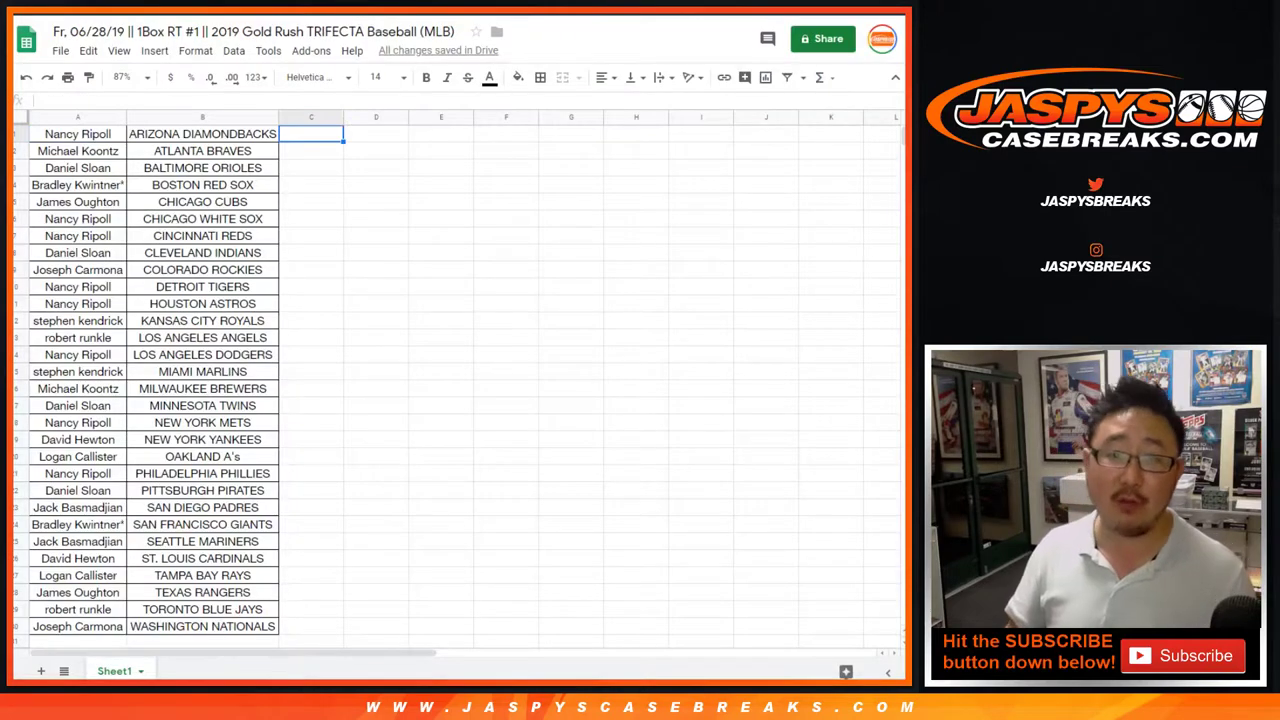